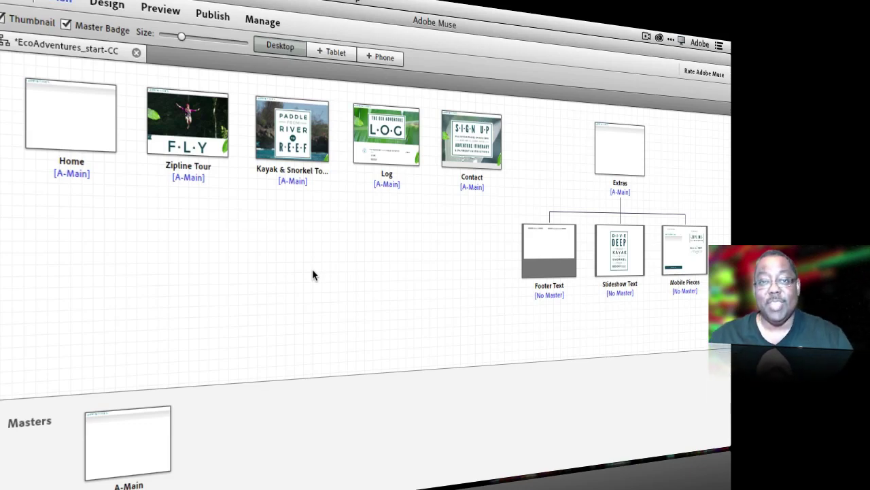
Step: Switch to Chrome and cycle apple.com's hero slides, ending on the iPhone 5s slide
key("super+Tab")
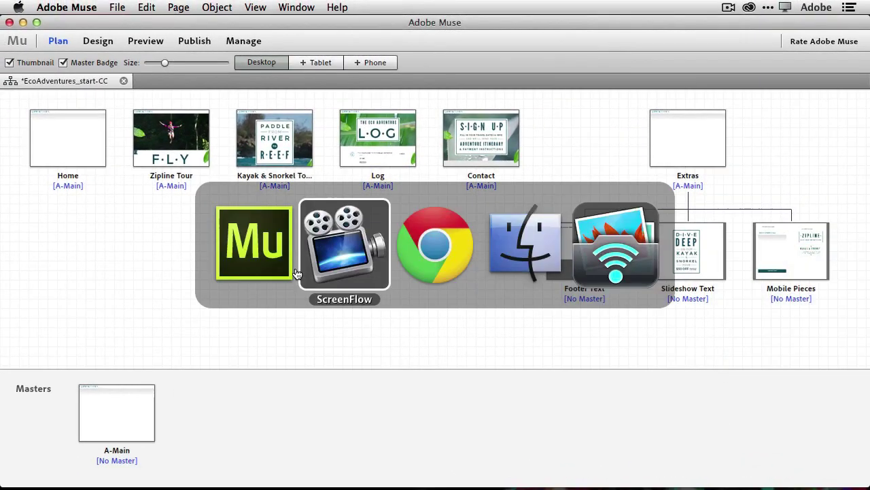
key("super+Tab")
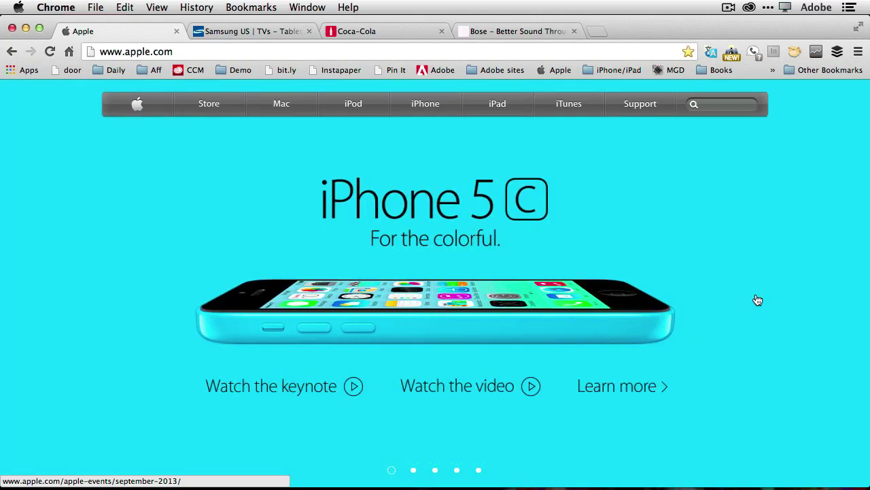
left_click(414, 471)
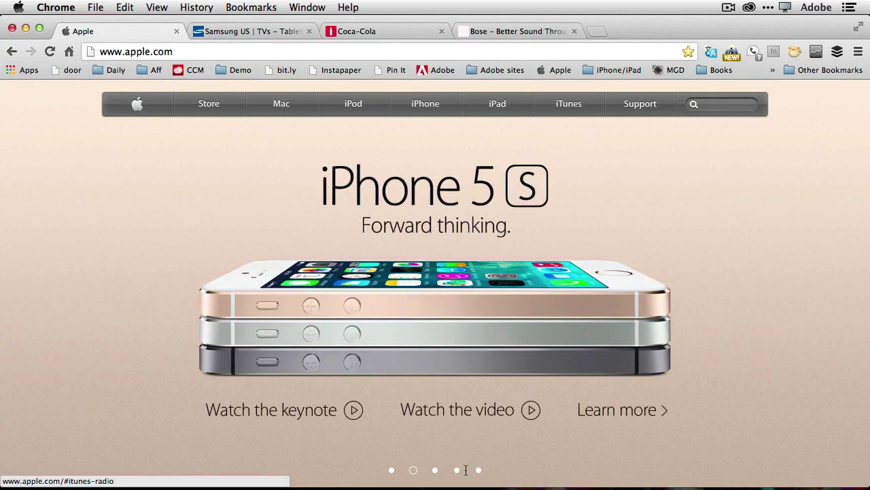
left_click(481, 472)
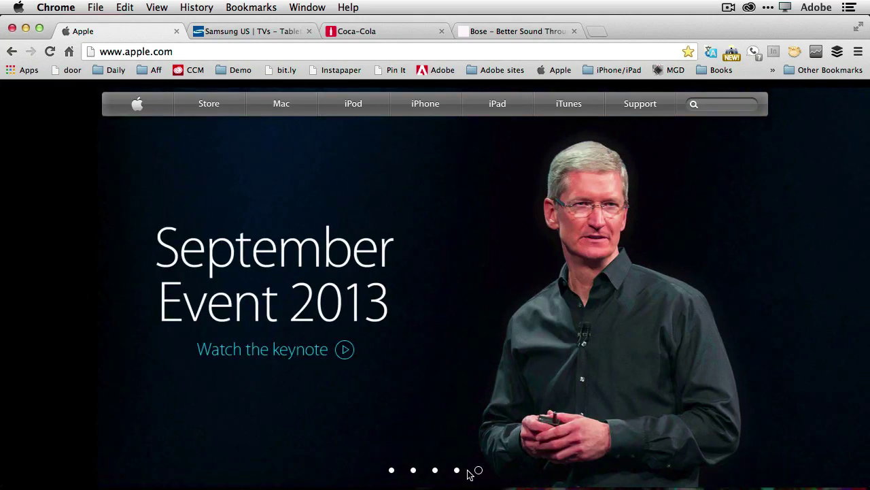
left_click(435, 470)
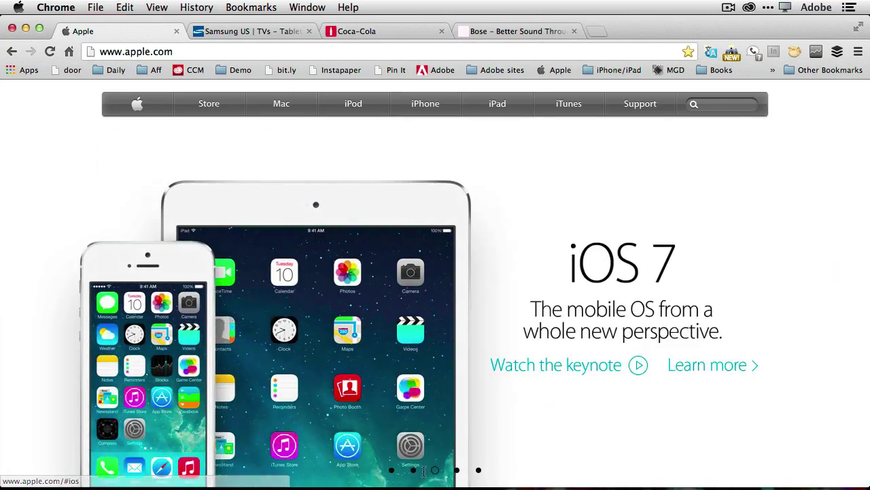
left_click(414, 472)
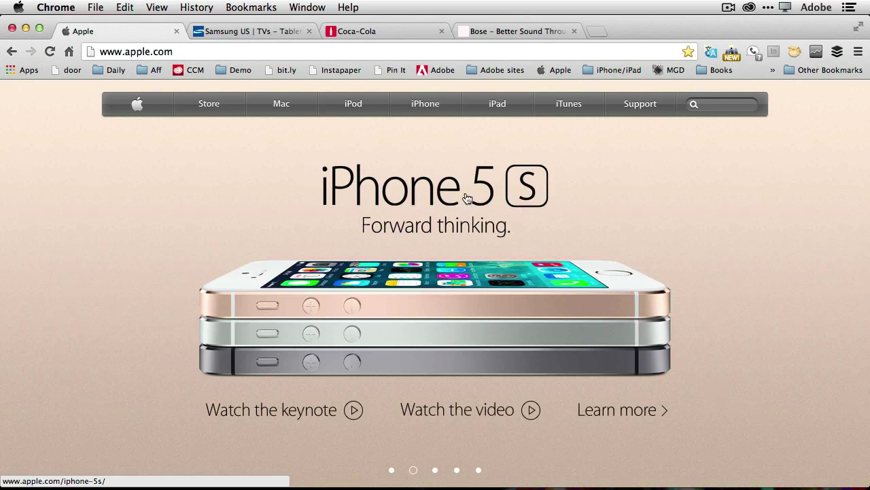
Step: View the Samsung US rotating banner, then switch to the Coca-Cola home page
left_click(246, 32)
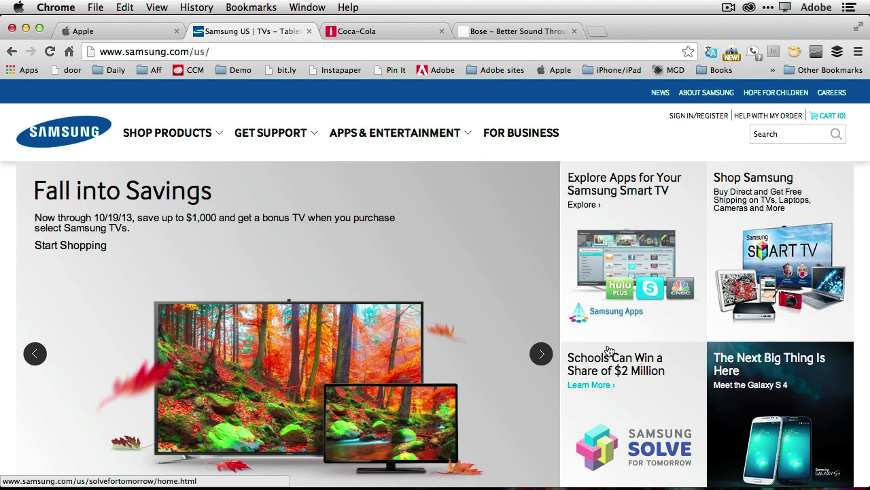
left_click(340, 31)
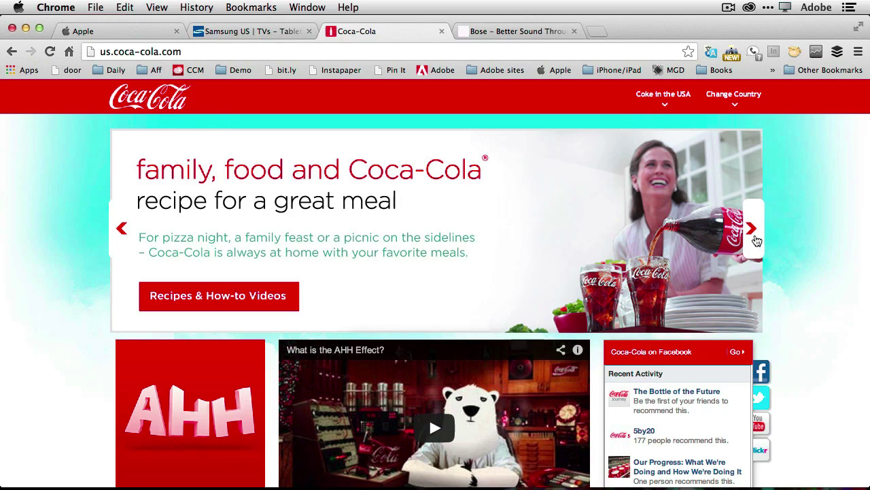
Step: Advance the Coca-Cola slideshow two slides, narrow the browser window, and show the Bose page
left_click(753, 238)
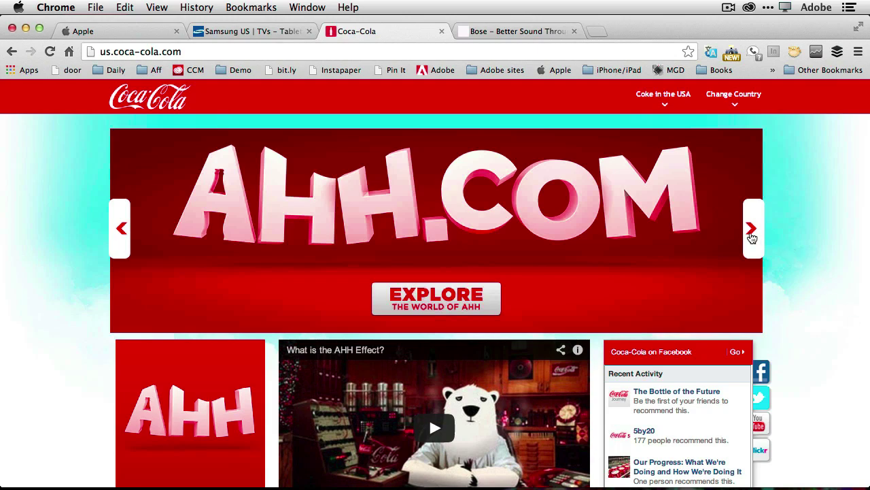
left_click(753, 234)
left_click_drag(790, 360, 729, 354)
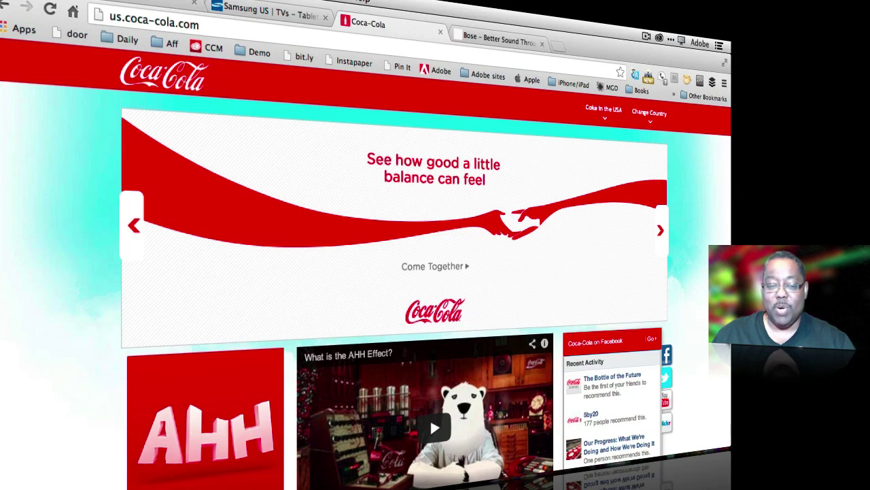
left_click(496, 38)
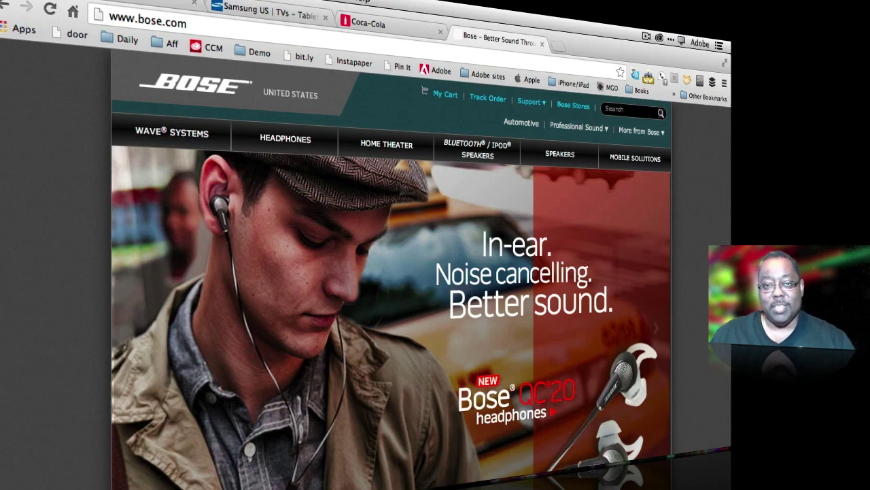
Step: Watch the Bose hero slides cycle, then return to the Muse site plan
key("super+Tab")
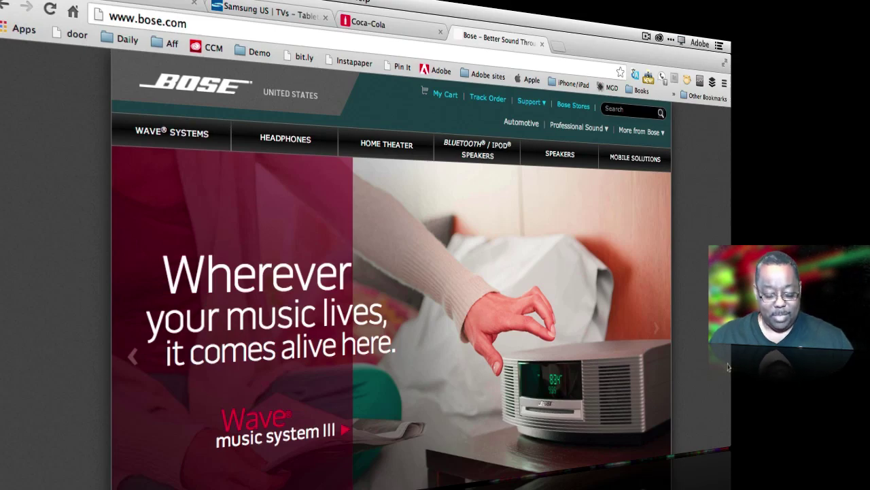
key("super+Tab")
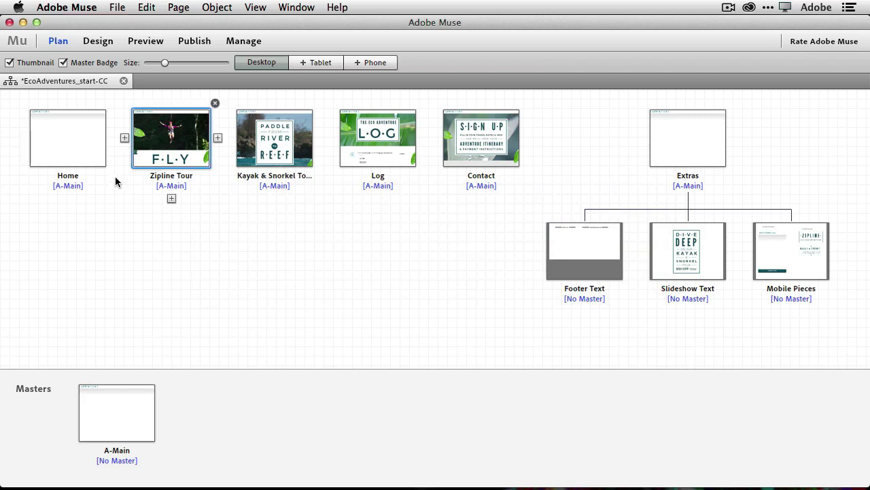
Step: Open the Home page, zoom out to see its full length, then zoom back to the header
double_click(85, 154)
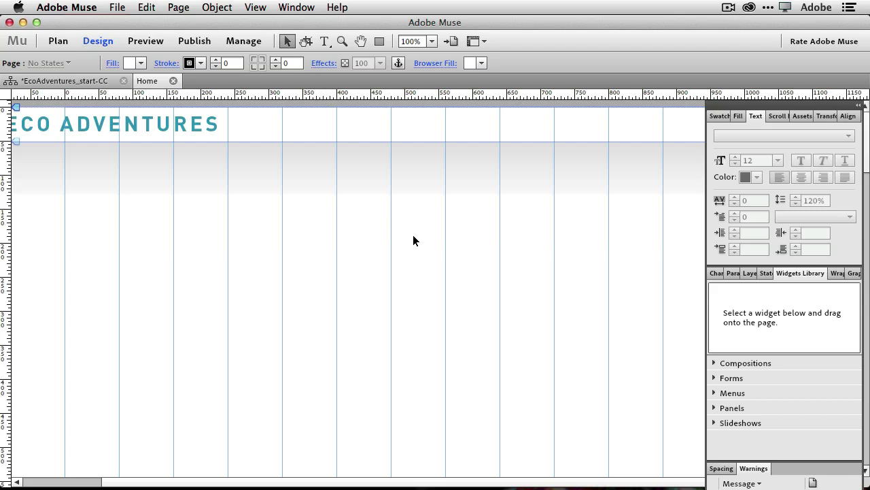
key("super+minus")
key("super+minus")
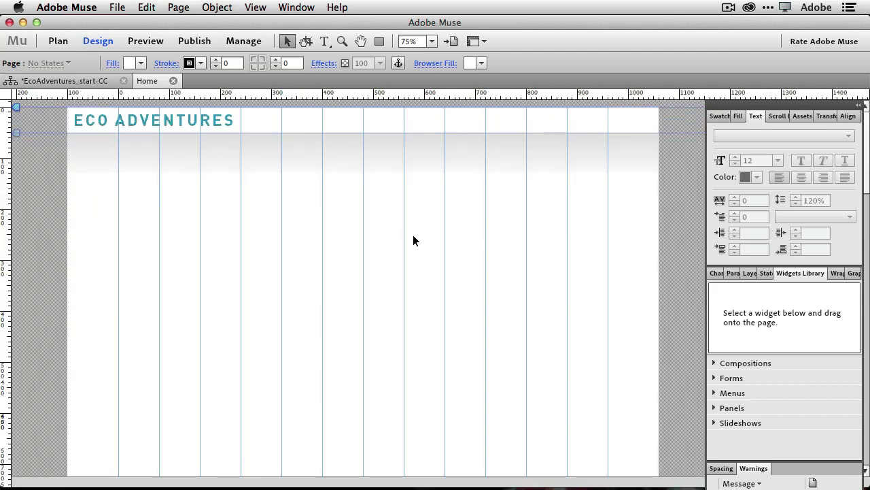
key("super+minus")
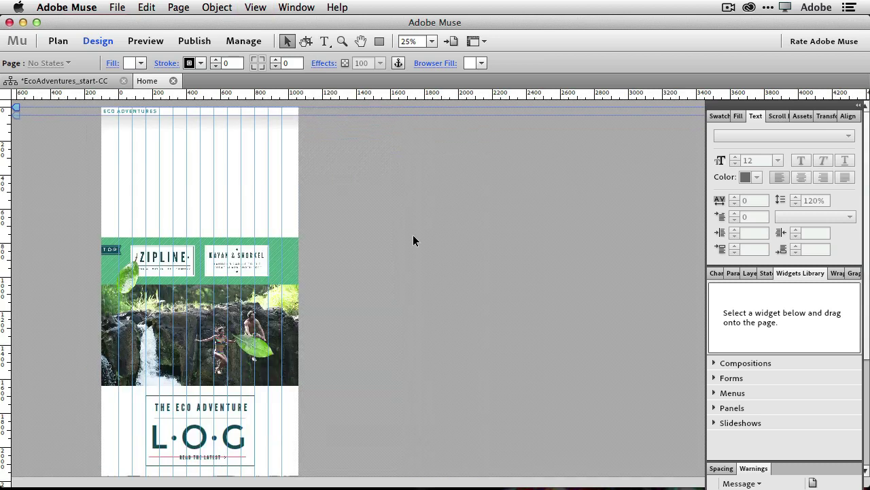
key("super+minus")
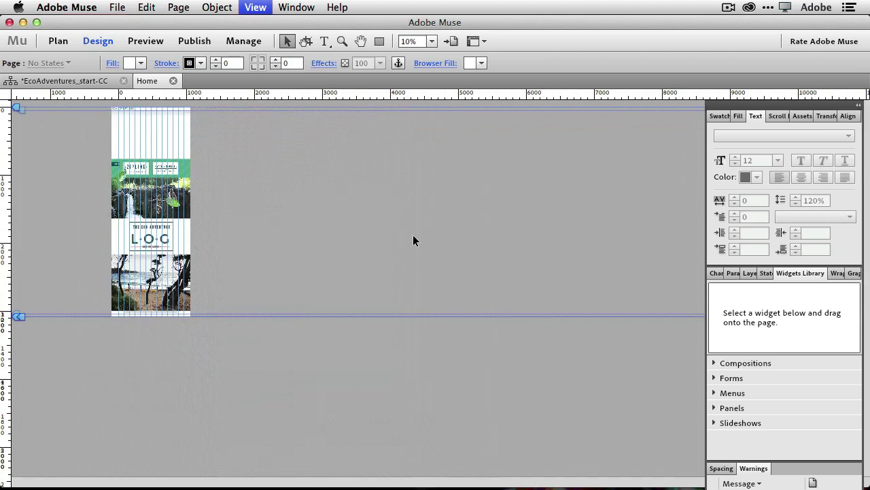
key("super+equal")
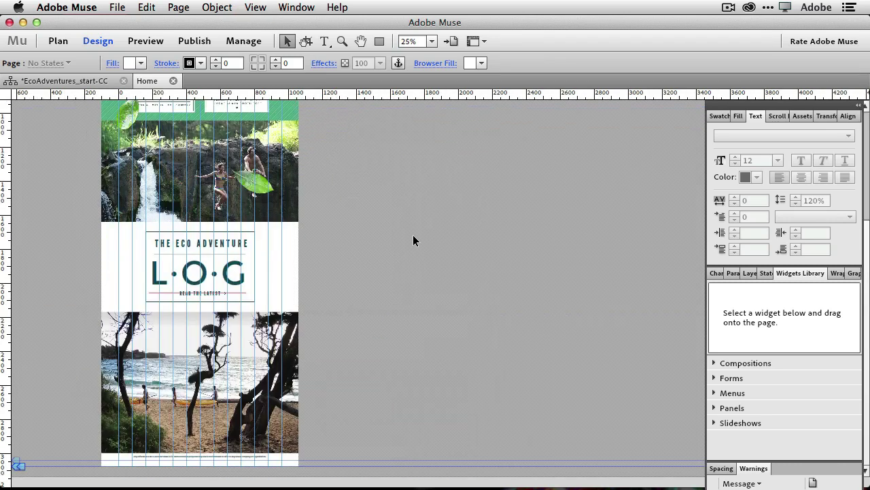
key("super+equal")
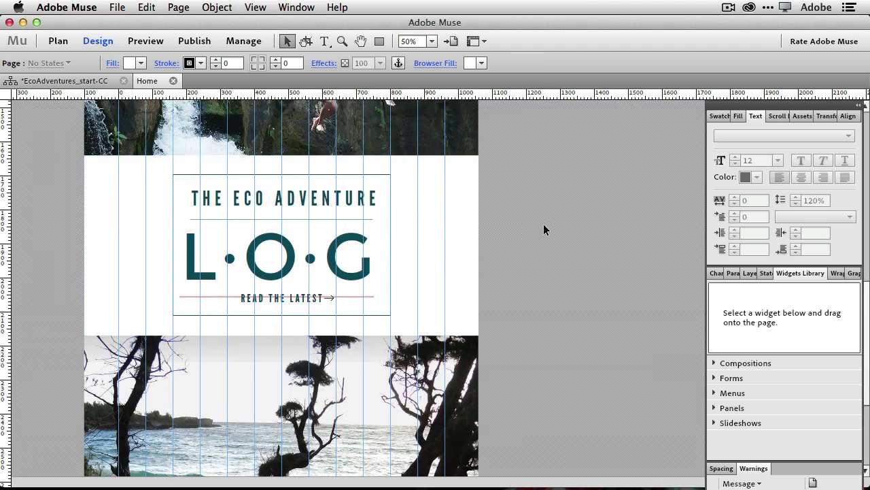
scroll(567, 225, "up", 15)
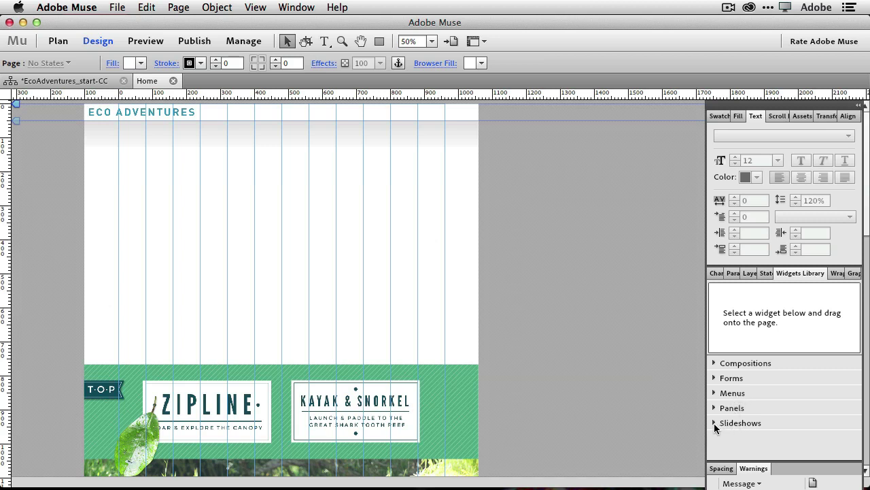
Step: Browse the Slideshows and Compositions widgets, then place a Tooltip composition on the Home page
left_click(713, 422)
scroll(761, 434, "down", 2)
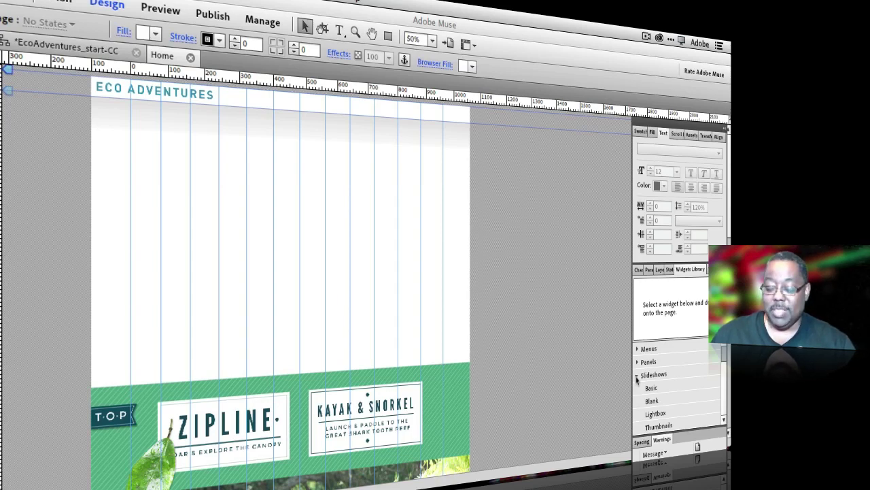
left_click(638, 376)
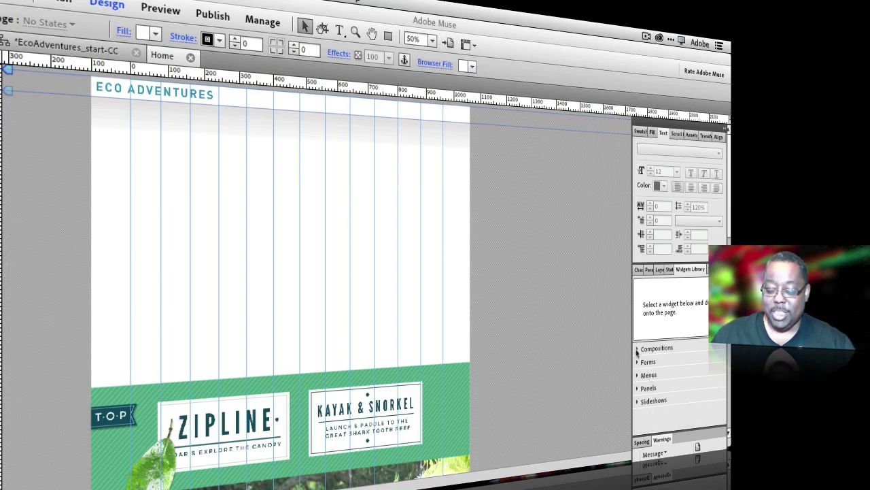
left_click(637, 349)
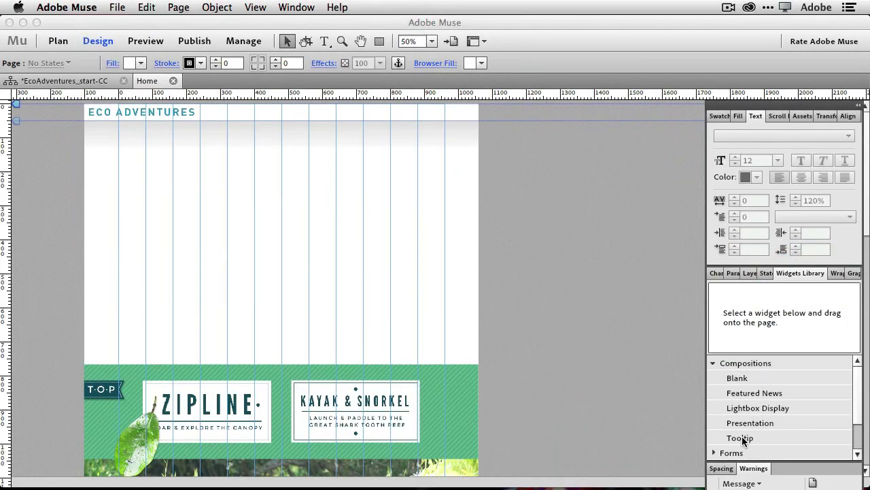
left_click_drag(742, 436, 405, 259)
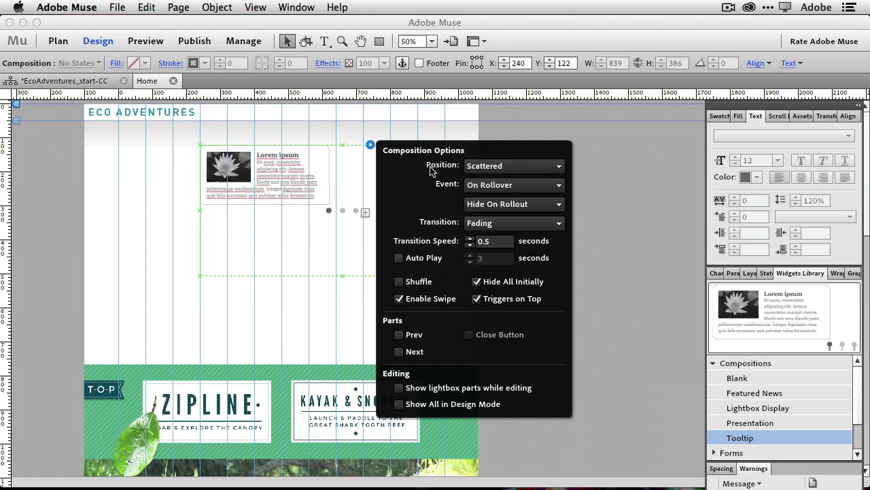
Step: Set the composition's panel positioning to Stacked and keep Fading as the transition
left_click(488, 173)
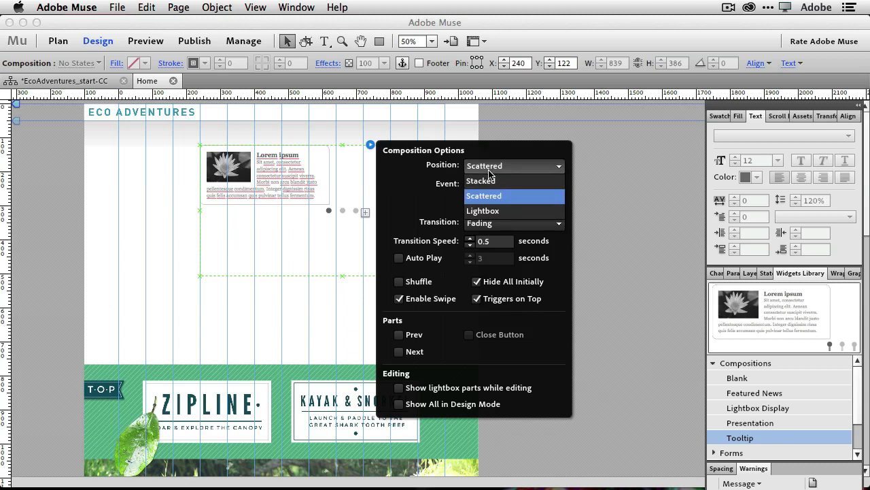
left_click(489, 180)
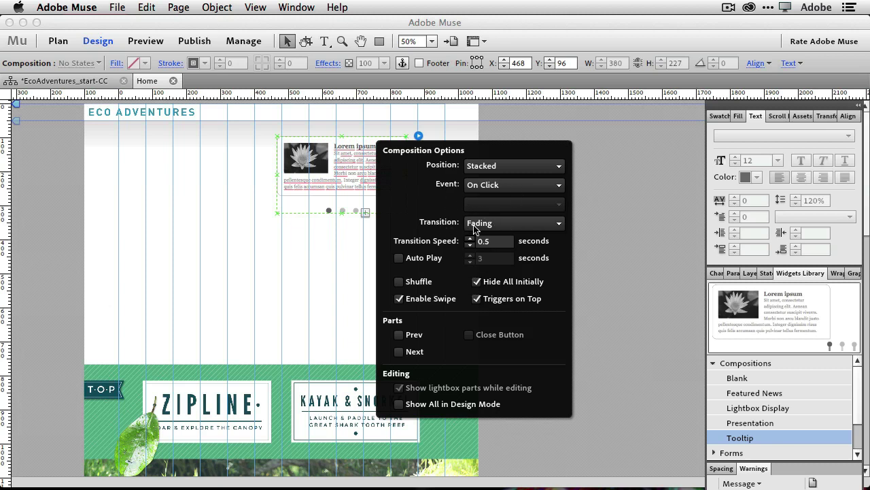
left_click(517, 229)
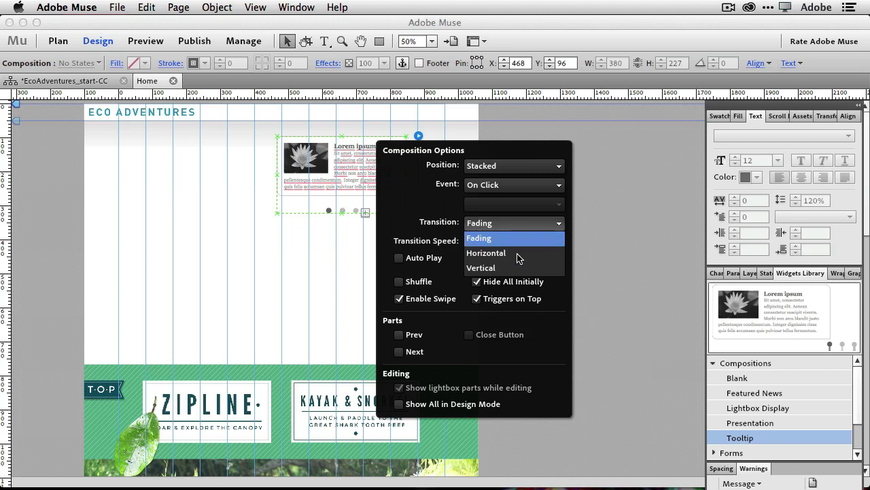
left_click(530, 238)
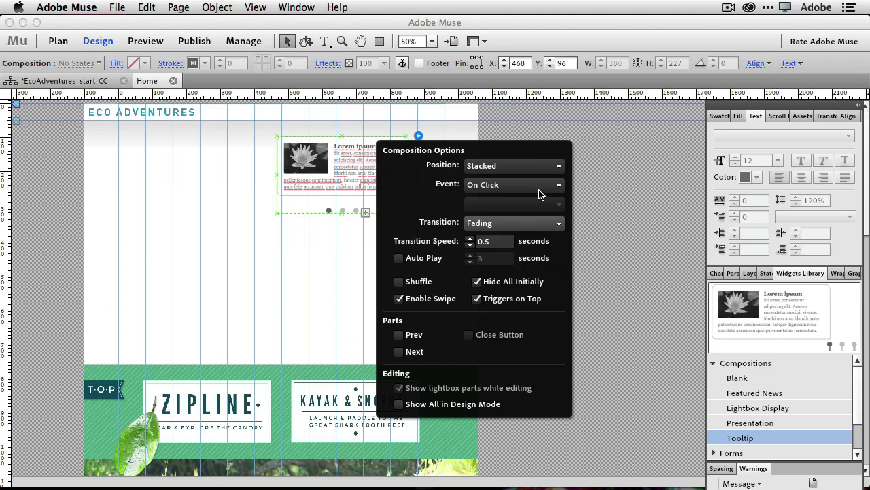
Step: Set transition speed to 4, auto-play every 6 seconds, and uncheck Hide All Initially
left_click(469, 239)
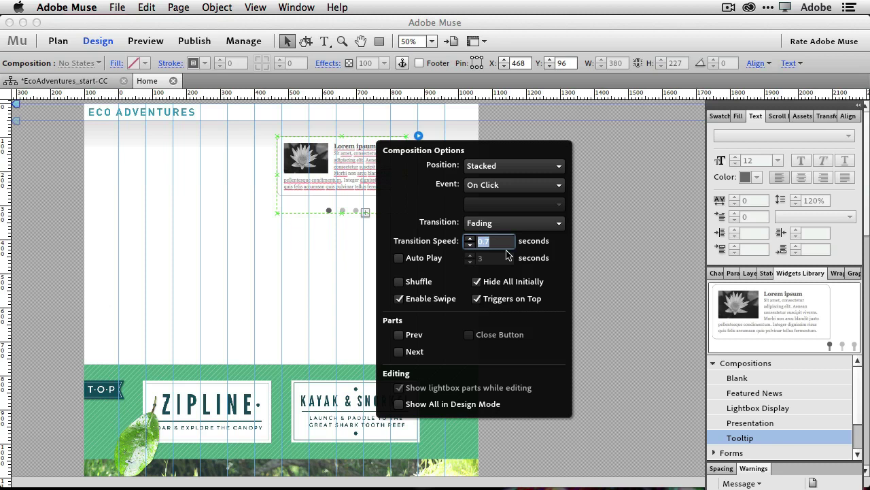
type("4")
left_click(400, 259)
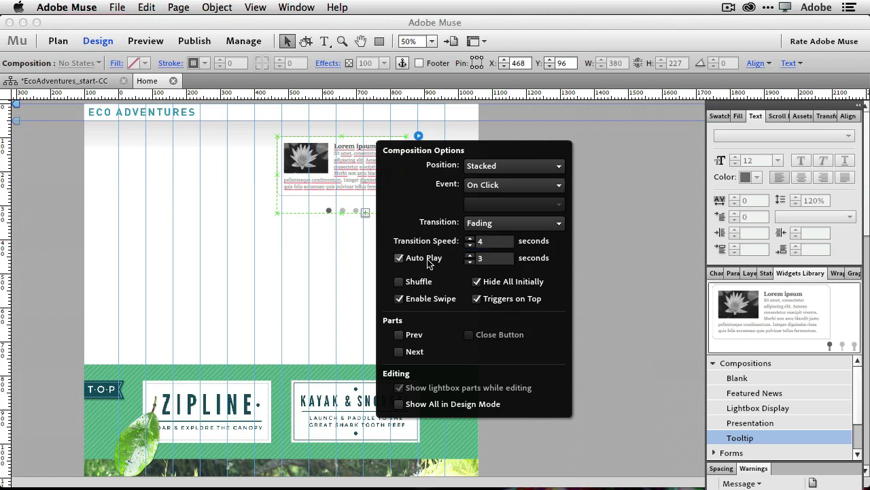
left_click(471, 256)
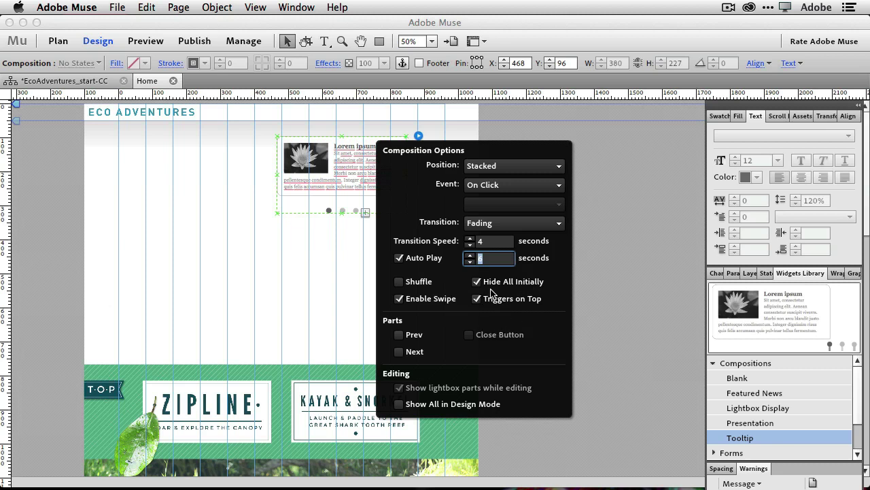
left_click(476, 282)
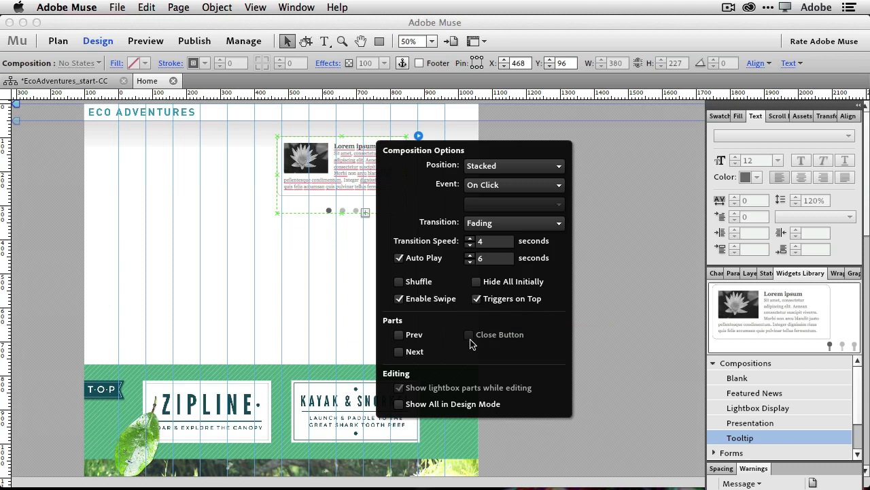
Step: Move the Tooltip widget further left and select its slide content area
left_click(297, 234)
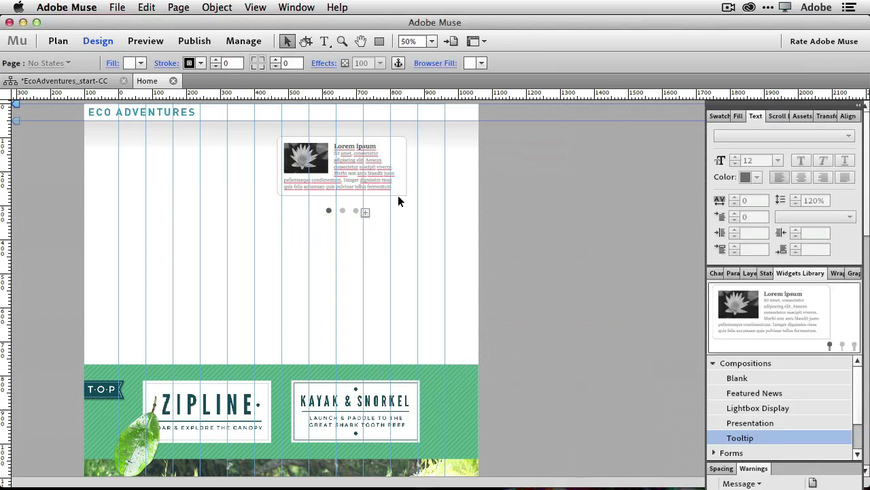
left_click(387, 178)
left_click_drag(385, 178, 330, 161)
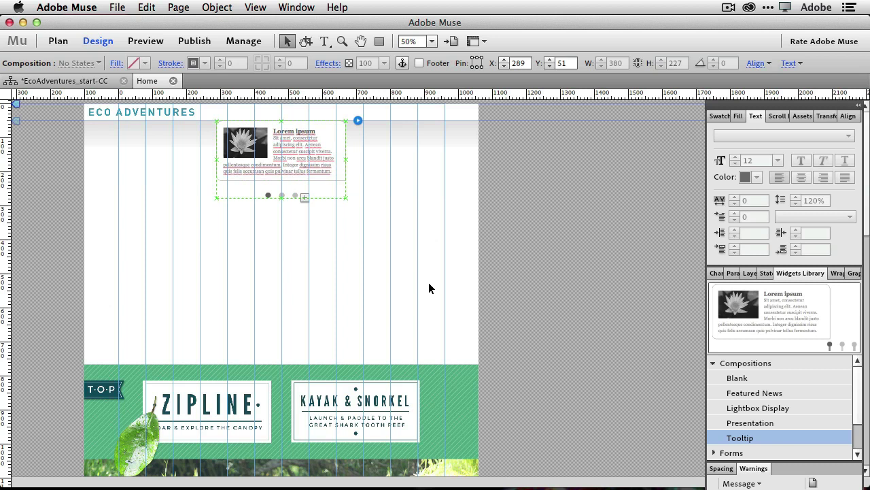
left_click(333, 181)
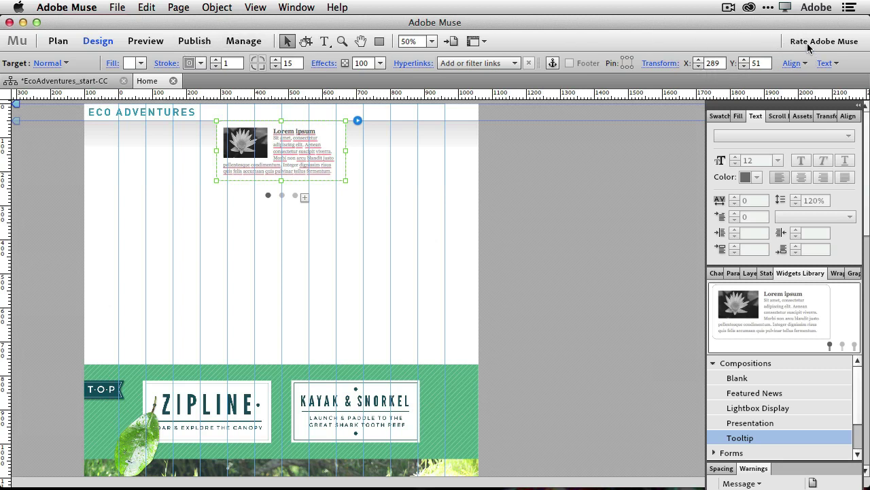
Step: Set the slide area width to 1700 px and stretch its height to 716 px
left_click_drag(815, 26, 741, 27)
left_click(803, 63)
left_click_drag(802, 63, 867, 64)
left_click_drag(820, 25, 710, 24)
left_click(776, 63)
mouse_move(776, 63)
left_mouse_down()
mouse_move(819, 63)
mouse_move(736, 64)
mouse_move(789, 63)
mouse_move(782, 63)
left_mouse_up()
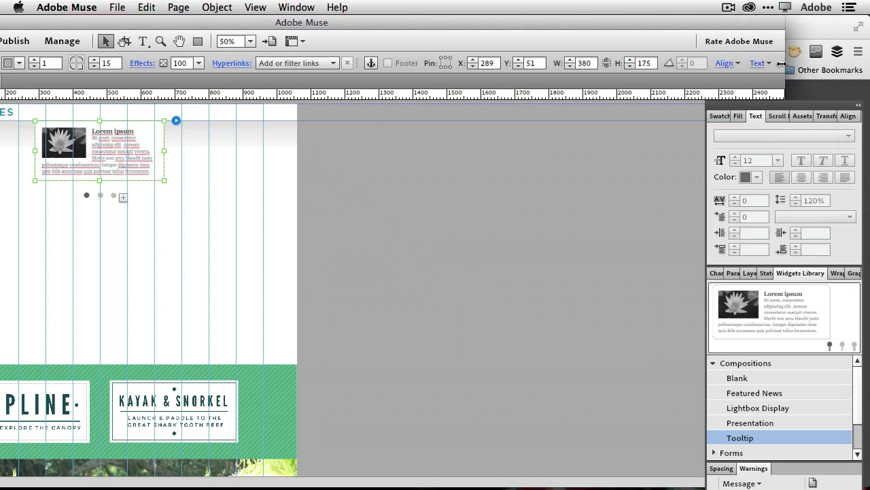
double_click(592, 63)
type("1700")
key("Tab")
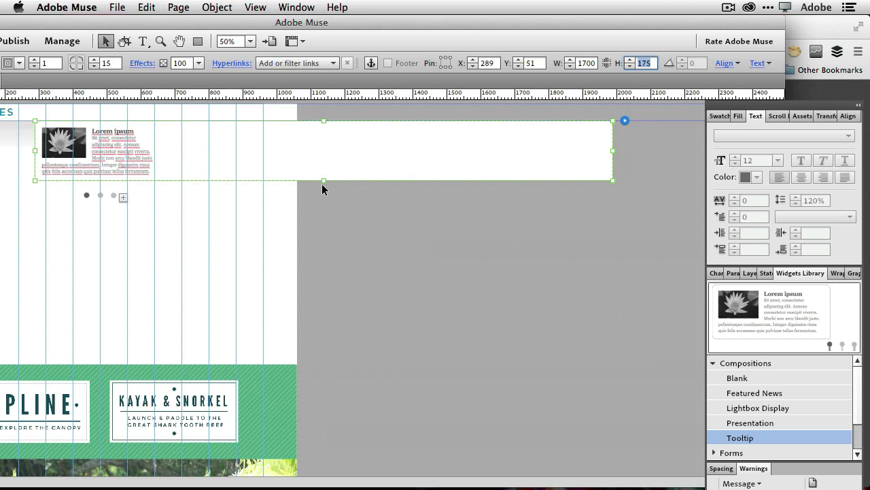
left_click_drag(324, 182, 318, 364)
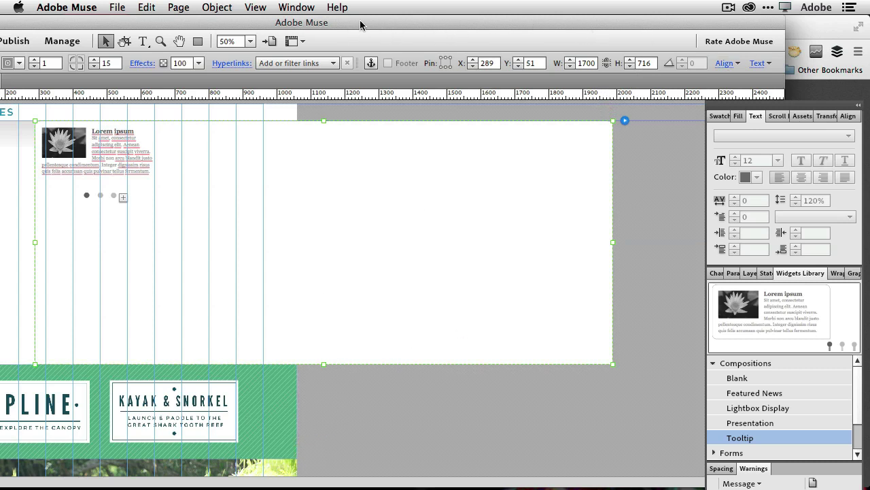
Step: Maximize the Muse window and drag the 1700-px slide area left past the page edge
left_click_drag(238, 25, 408, 21)
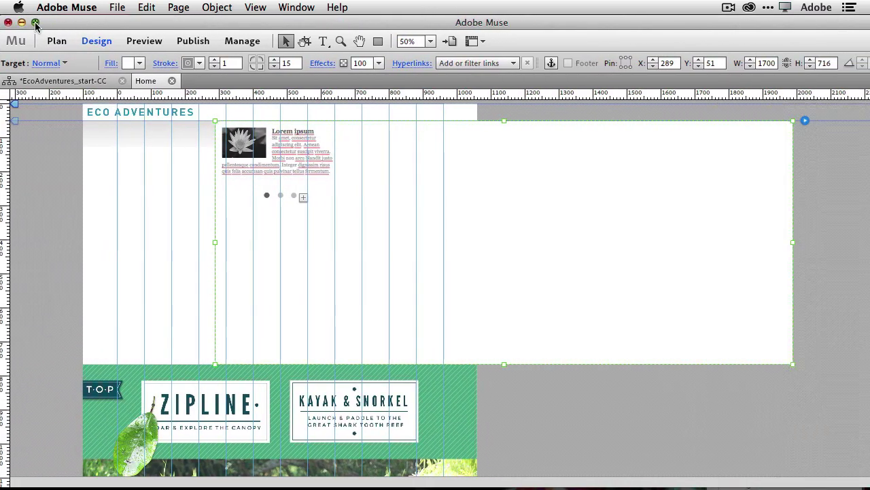
left_click(35, 23)
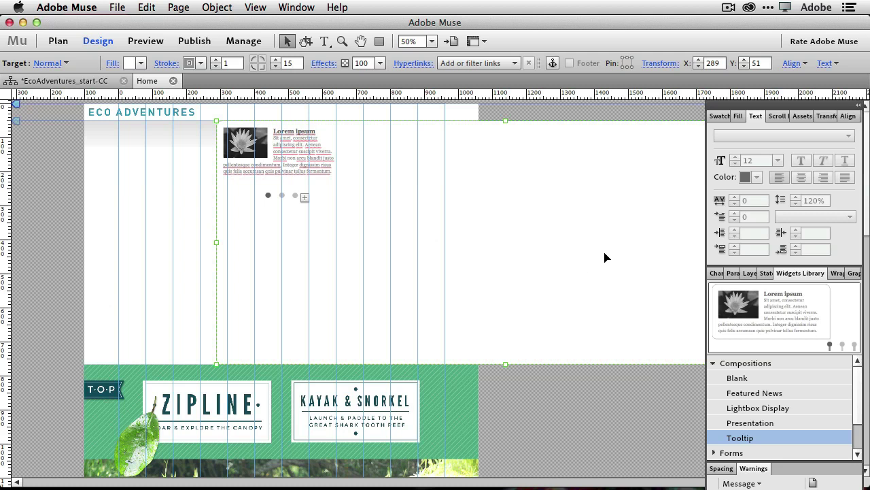
left_click_drag(613, 257, 393, 258)
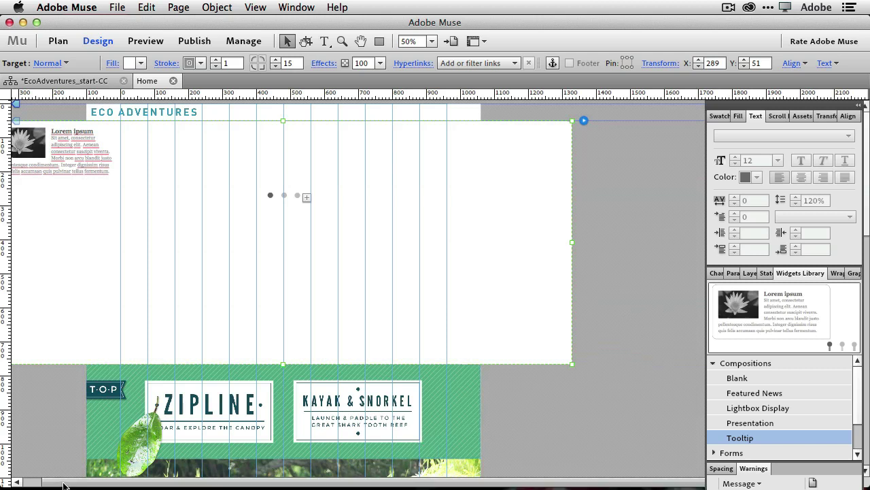
left_click_drag(32, 482, 1, 481)
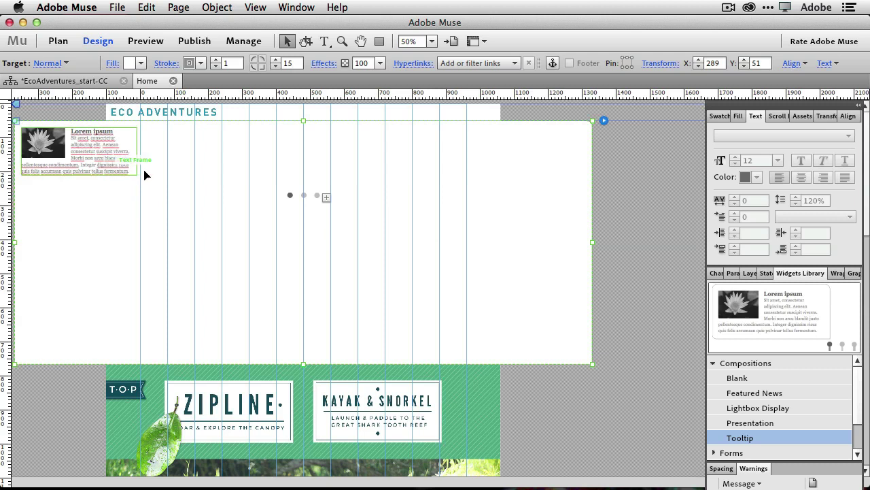
Step: Delete the Lorem ipsum placeholder text frame from the panel and select the first trigger
left_click(98, 175)
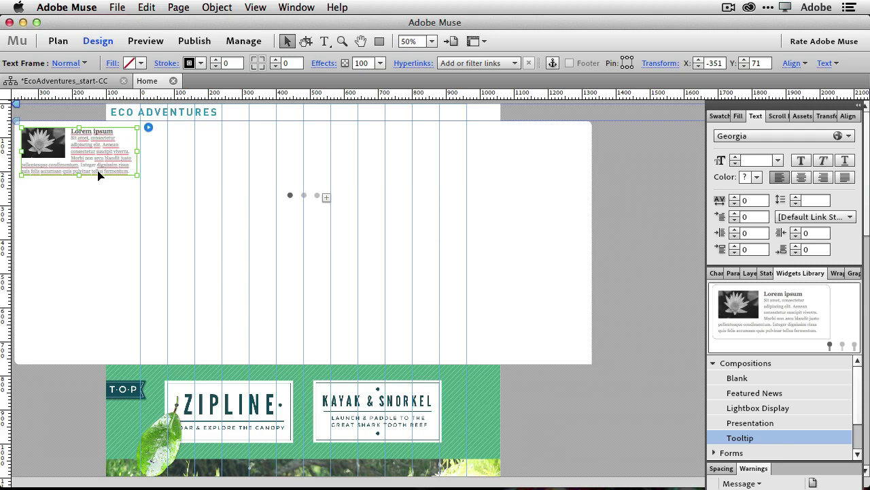
key("Escape")
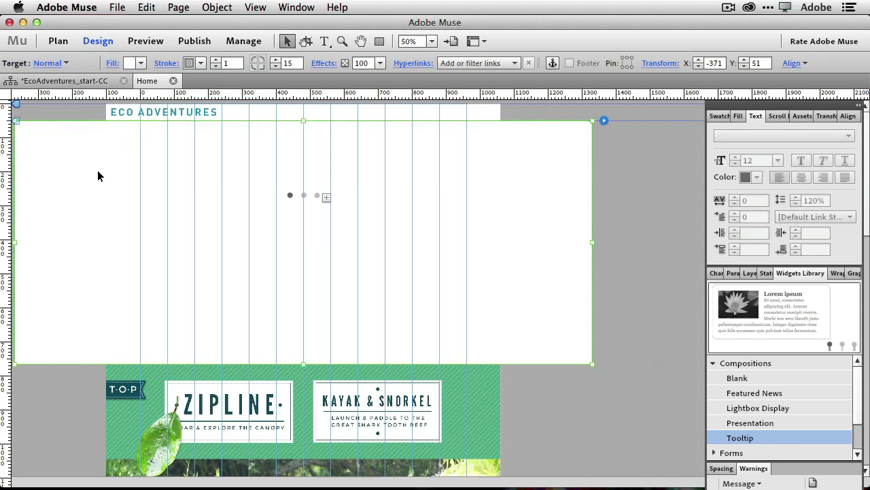
left_click(291, 197)
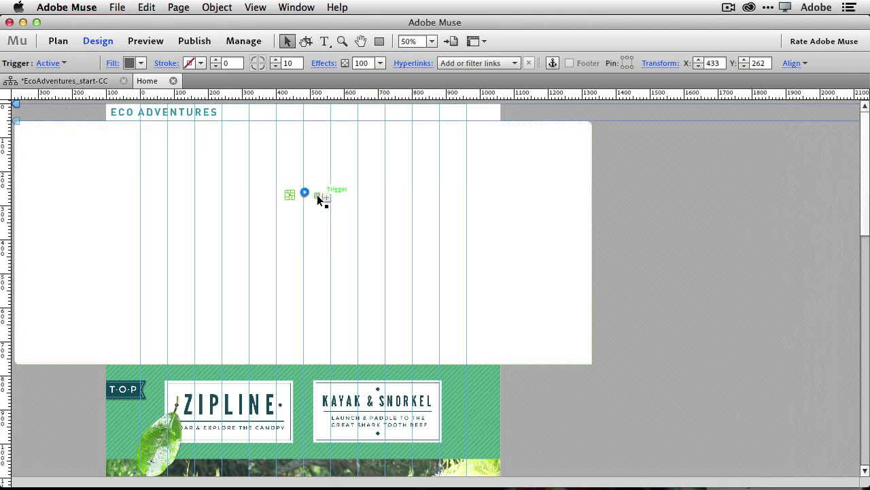
Step: Zoom in and select all three slideshow trigger dots together
left_click(317, 196)
left_click(304, 195)
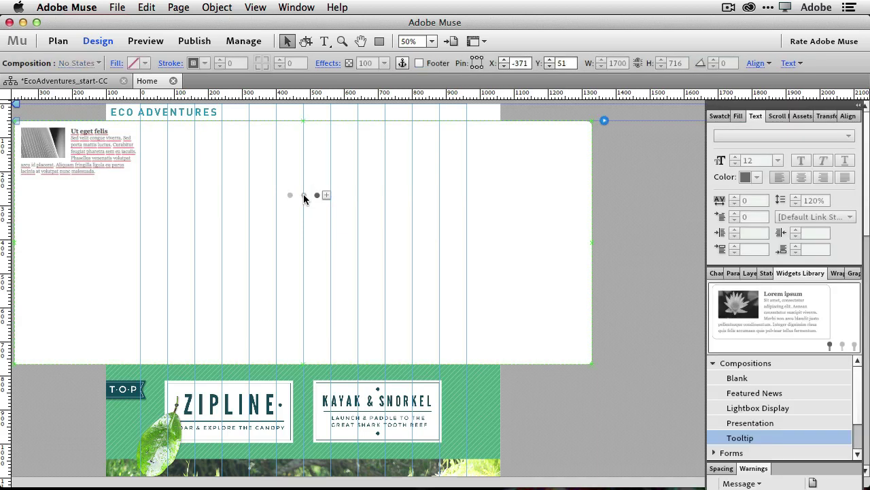
left_click(305, 195)
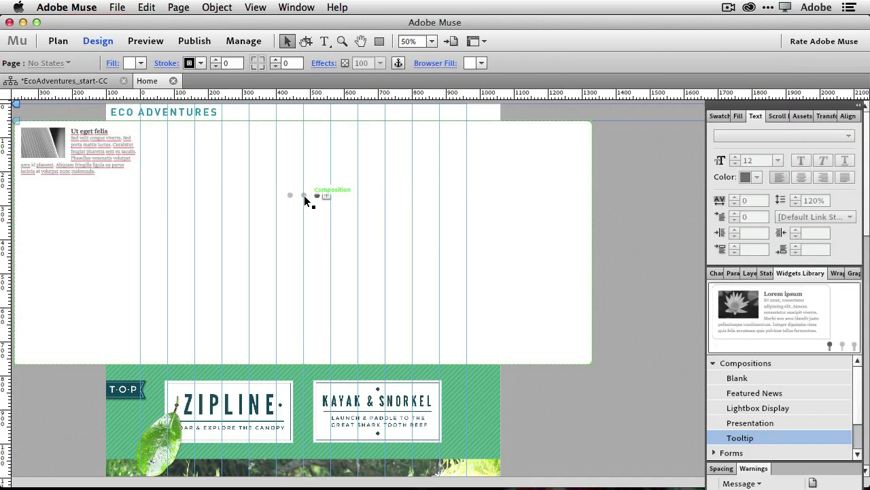
key("Escape")
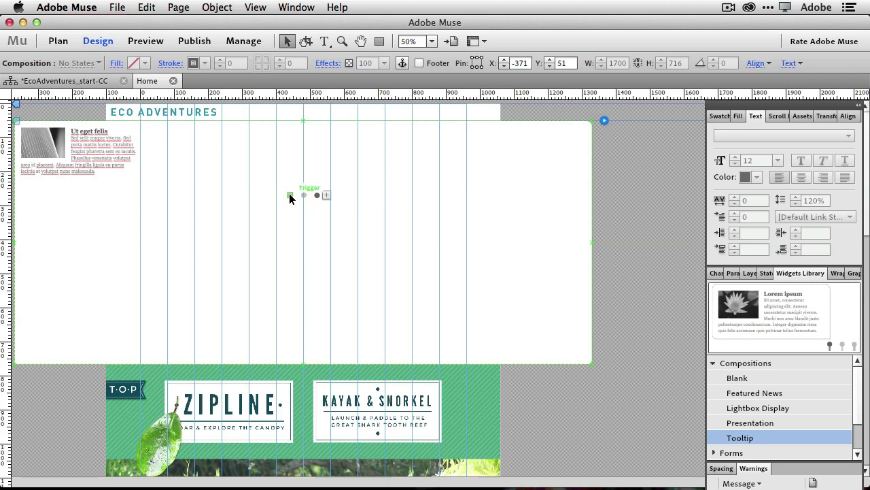
key("super+equal")
key("super+equal")
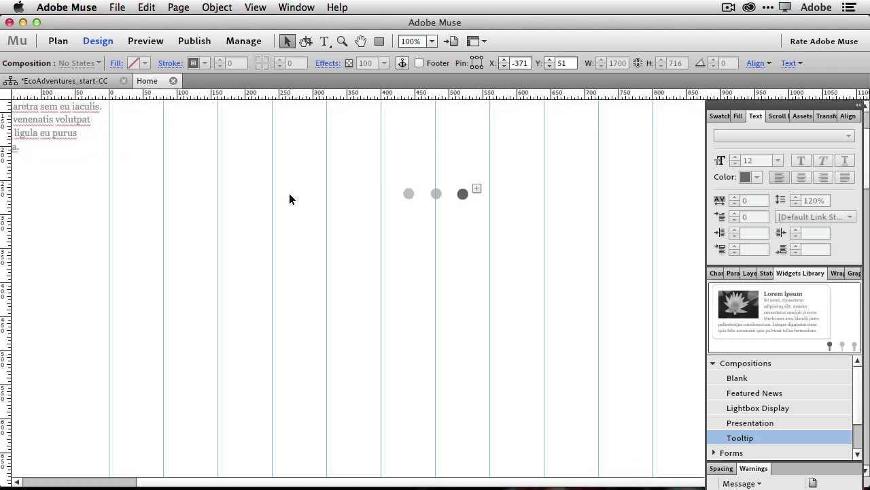
left_click(408, 194)
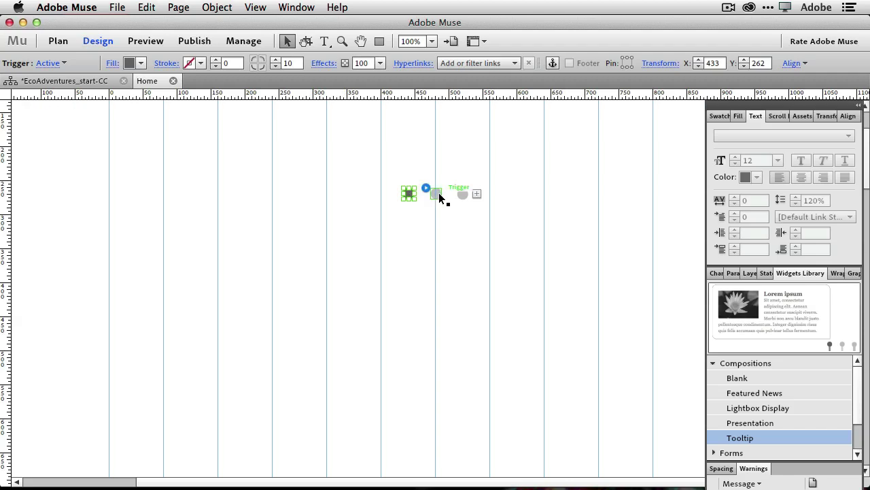
left_click(439, 194, "shift")
left_click(463, 194, "shift")
Step: Drag the three trigger dots down to Y 737, just above the green Zipline band
key("super+minus")
key("super+minus")
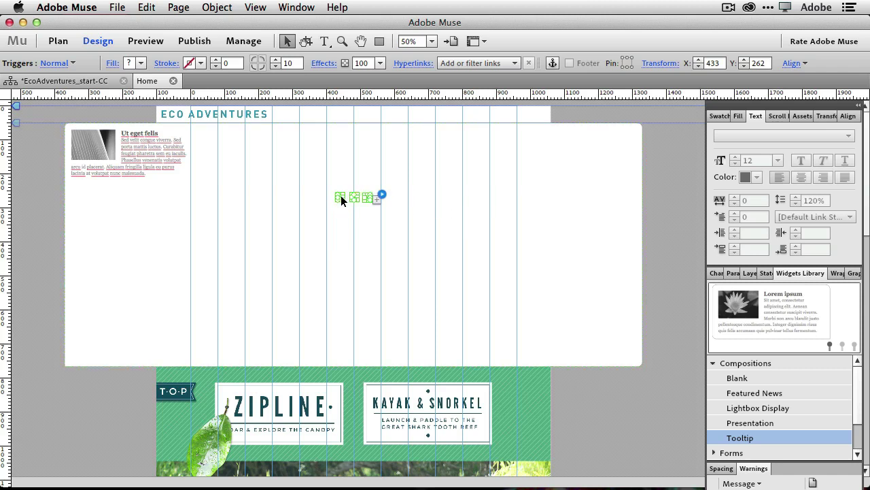
key("super+equal")
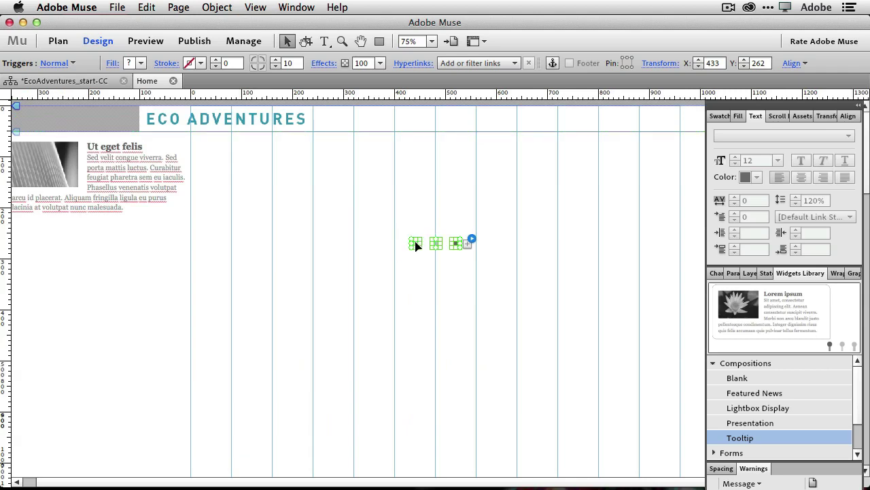
left_click_drag(416, 246, 416, 370)
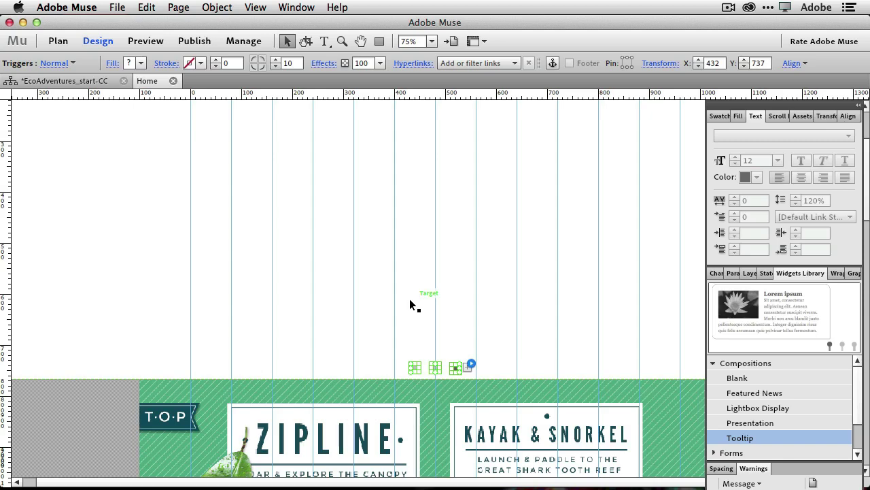
key("super+minus")
key("super+minus")
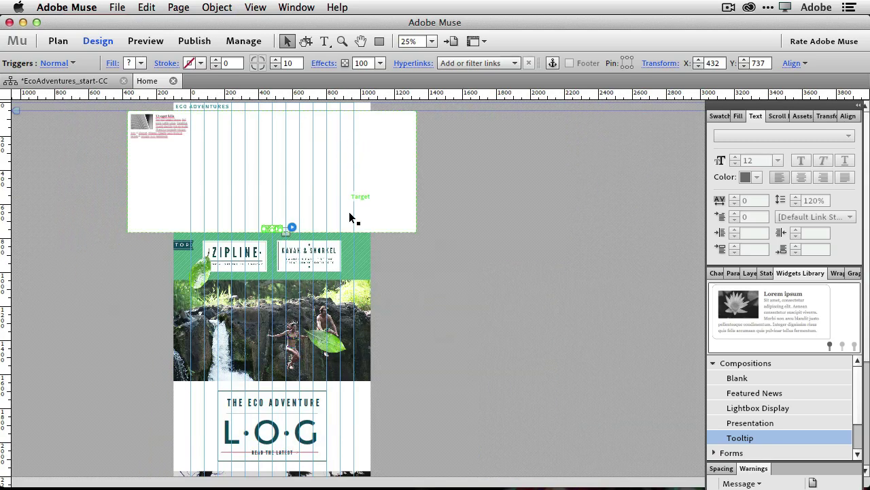
Step: Delete the Lorem ipsum placeholder picture and text from the tooltip's large target box, zooming to 50%
left_click(327, 225)
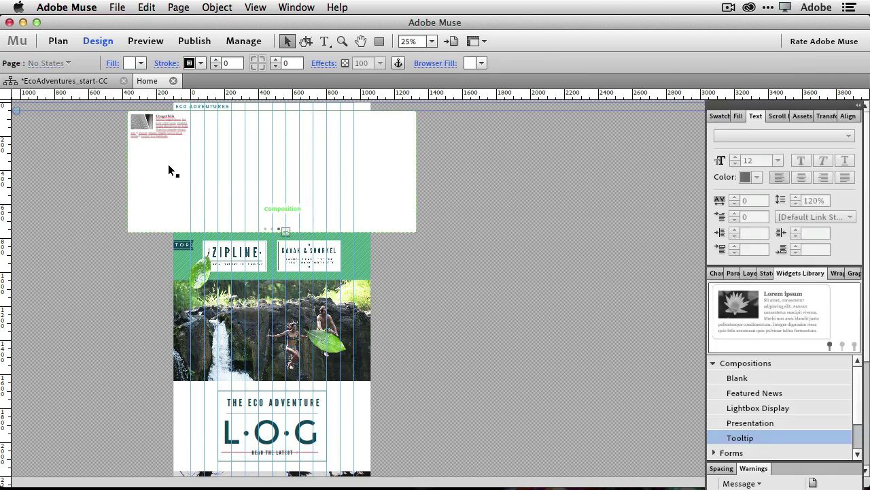
left_click(153, 133)
left_click(153, 134)
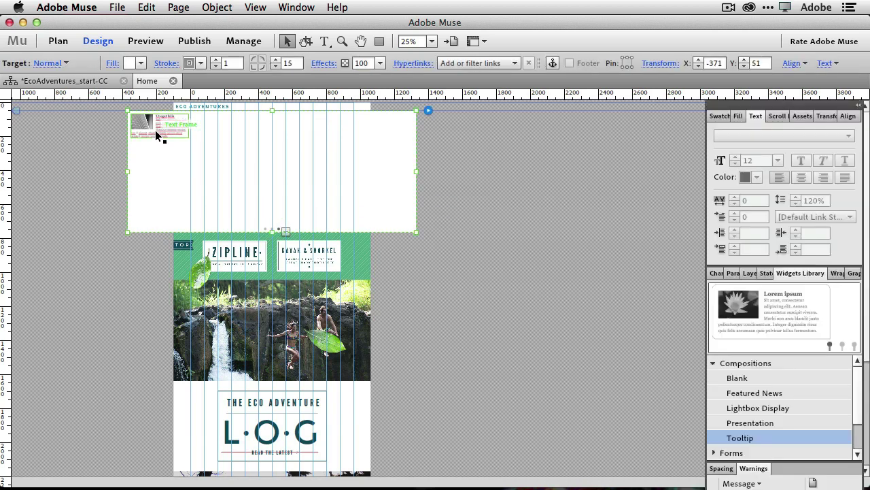
left_click(155, 130)
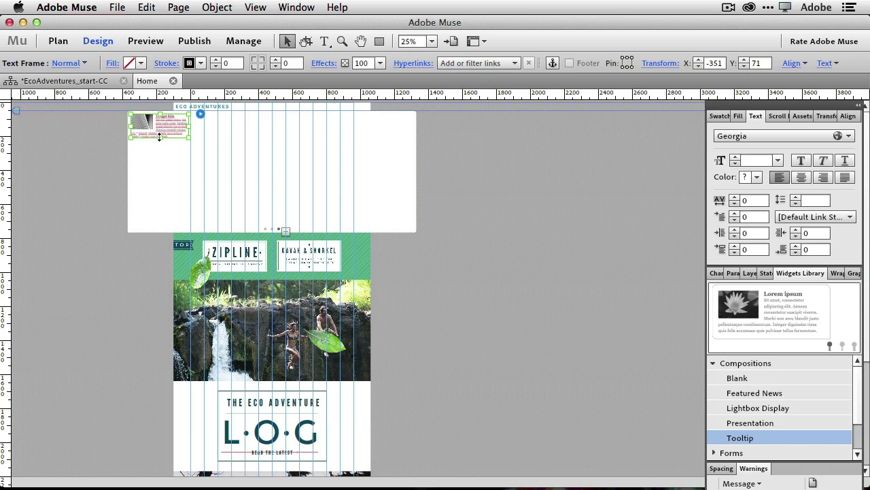
key("Escape")
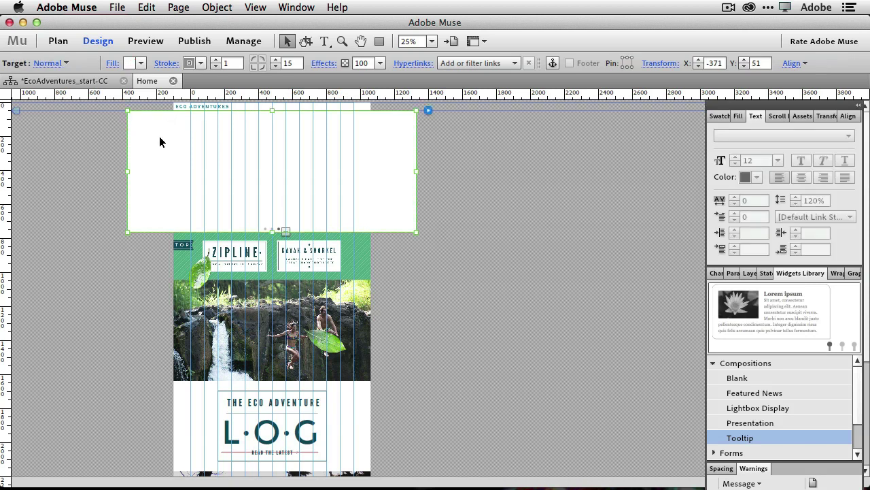
left_click(279, 231)
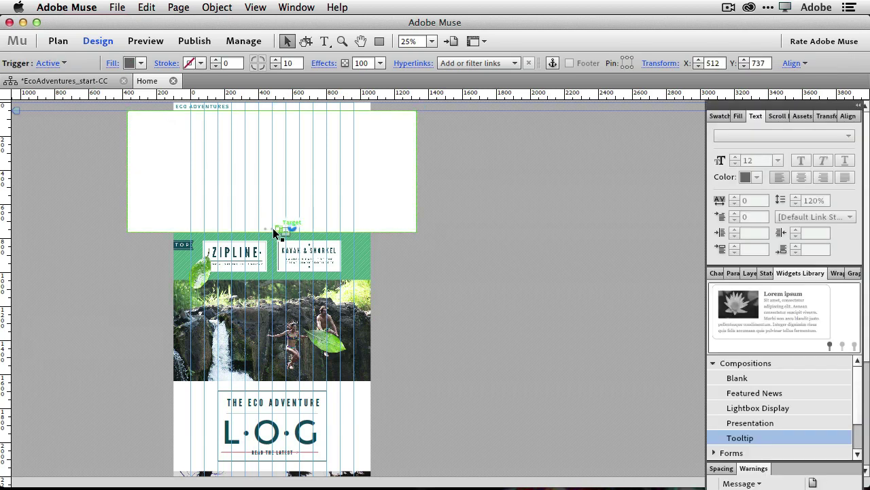
left_click(277, 204)
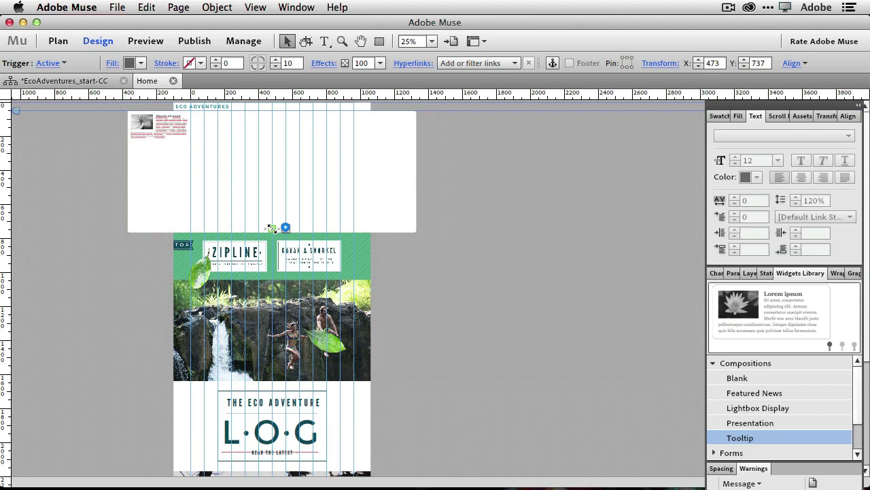
left_click(161, 130)
left_click(161, 130)
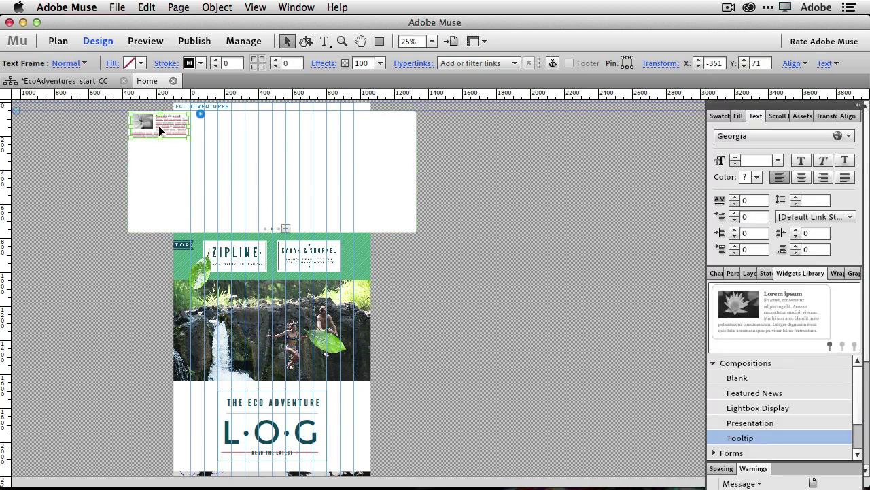
key("Escape")
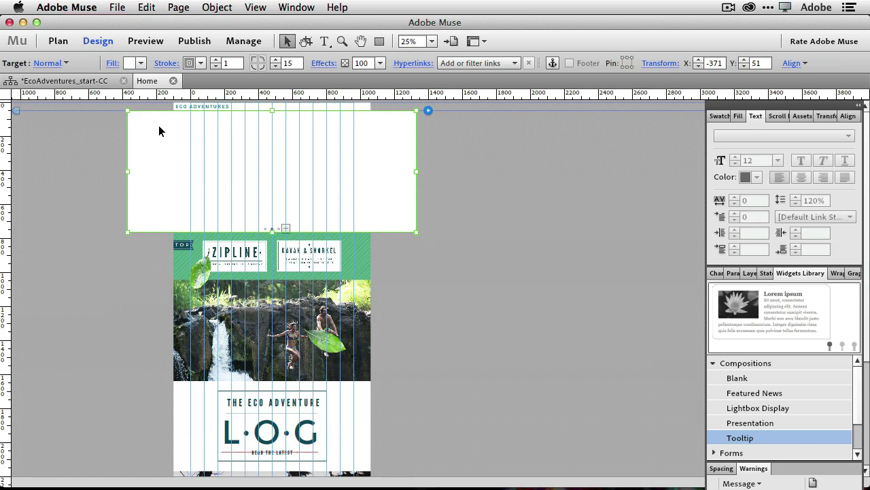
key("super+equal")
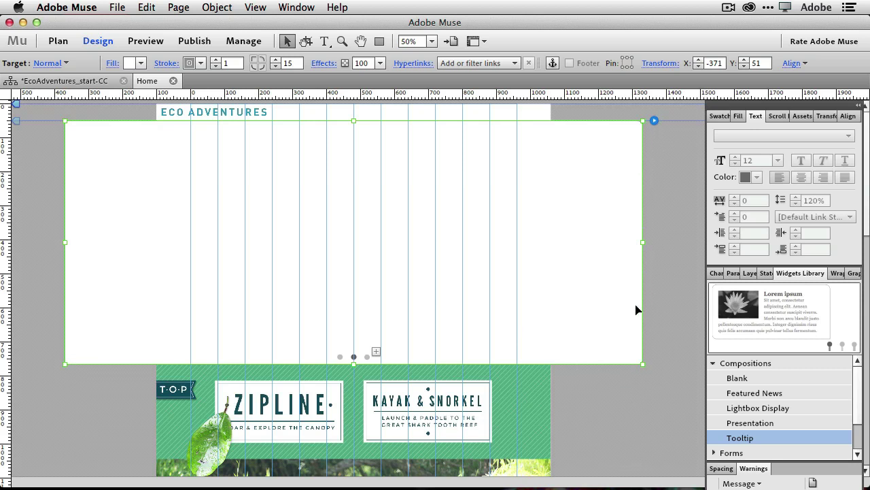
Step: Set the first slide trigger's corner radius to 0
left_click(341, 358)
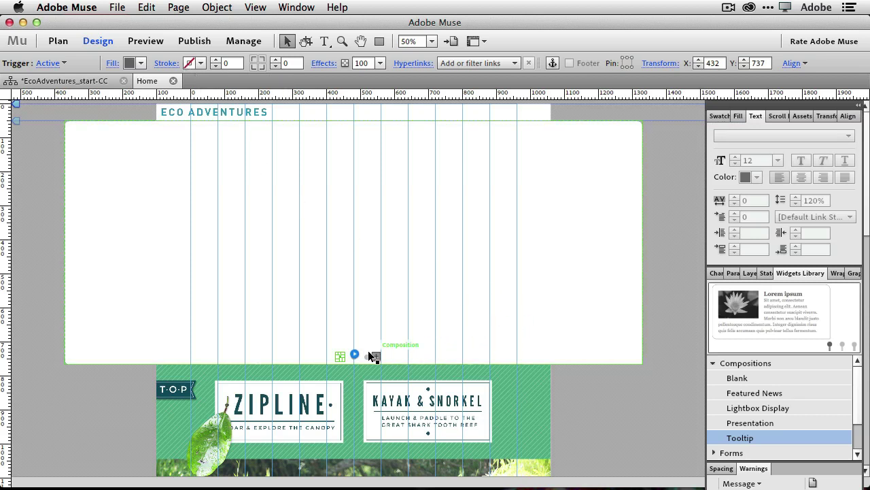
left_click_drag(367, 359, 395, 356)
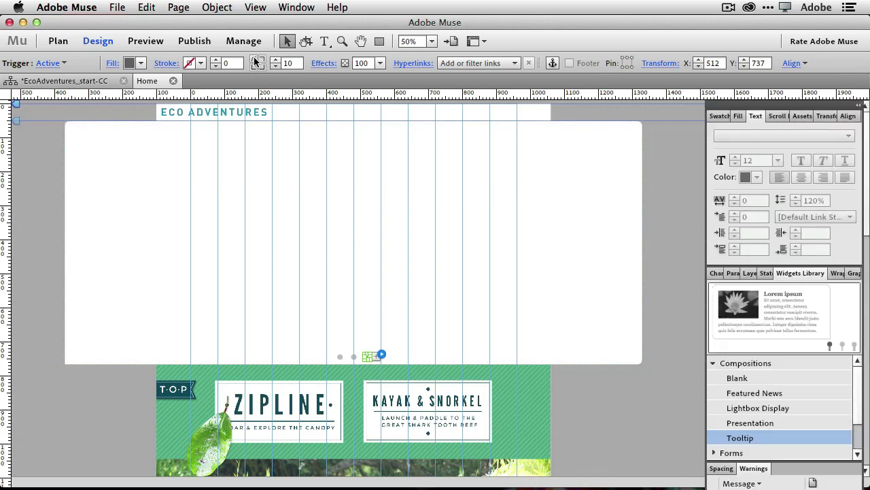
left_click_drag(368, 356, 354, 356)
left_click(261, 61)
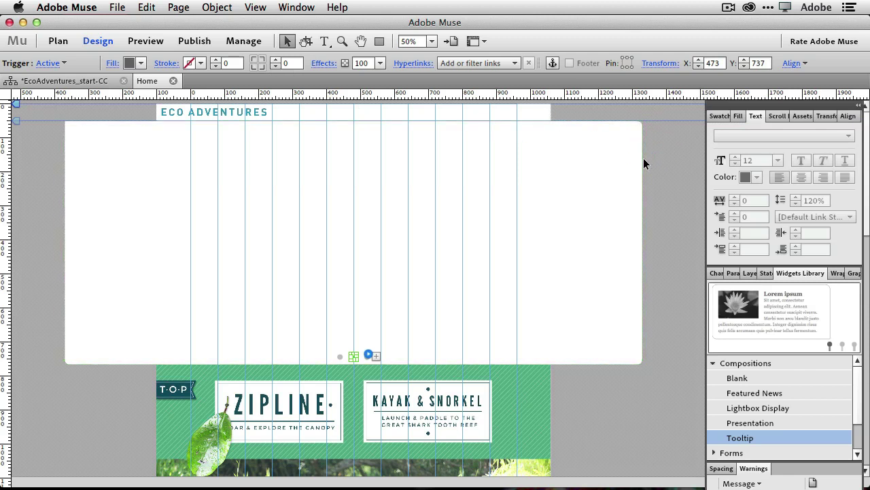
Step: Set the large target box's corner radius and stroke to 0
left_click(629, 172)
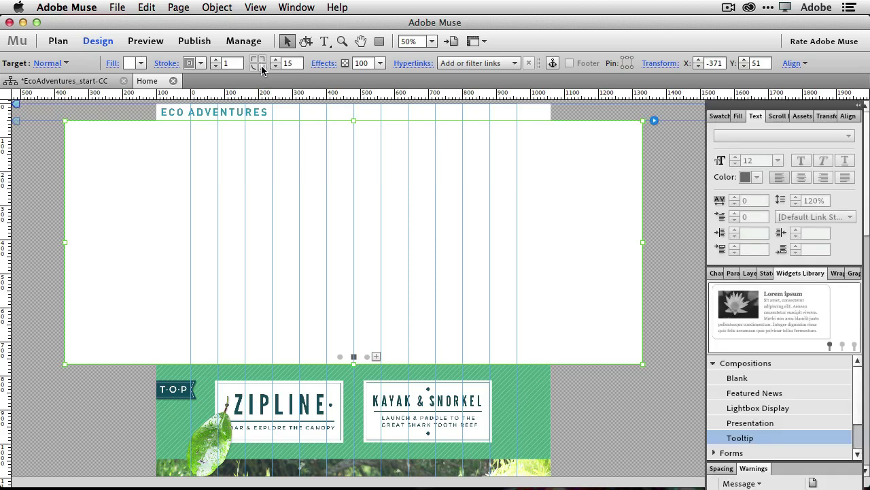
left_click(258, 66)
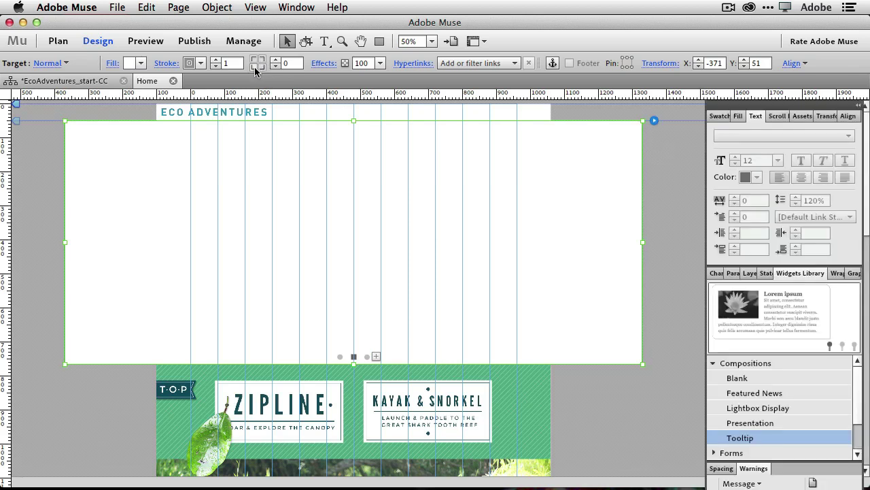
left_click(214, 66)
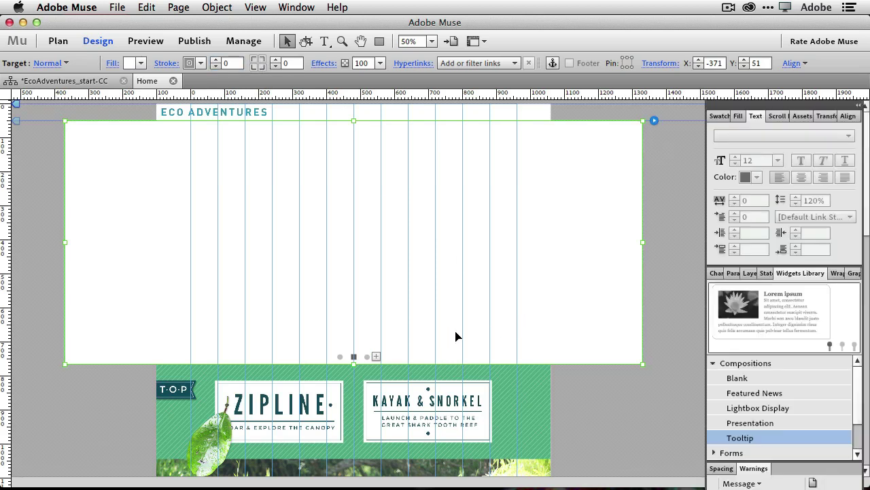
Step: Add a third slide trigger and zero the target container's stroke and corner radius
left_click(376, 356)
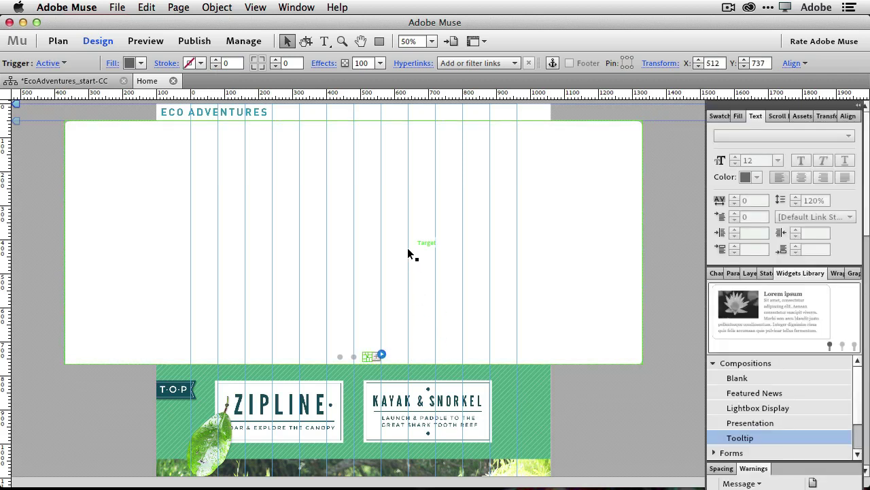
left_click(430, 168)
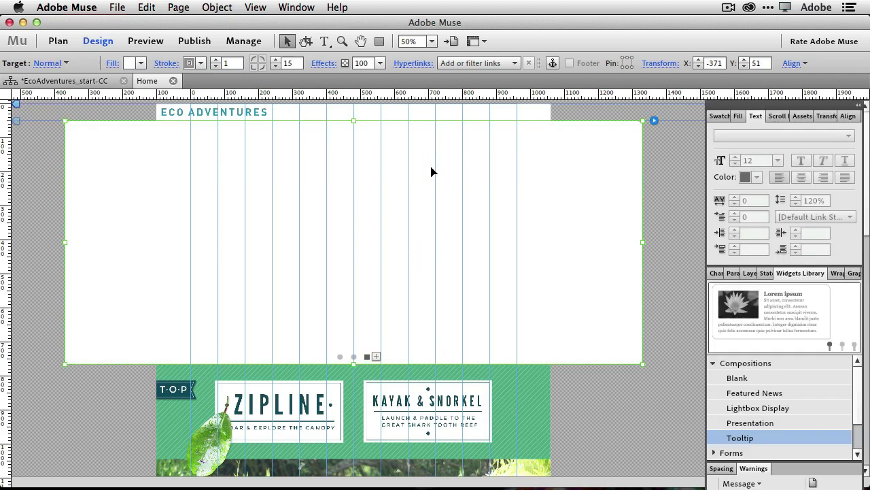
left_click(215, 66)
left_click(262, 67)
Step: Give the first slide's panel square corners and no border
left_click(340, 357)
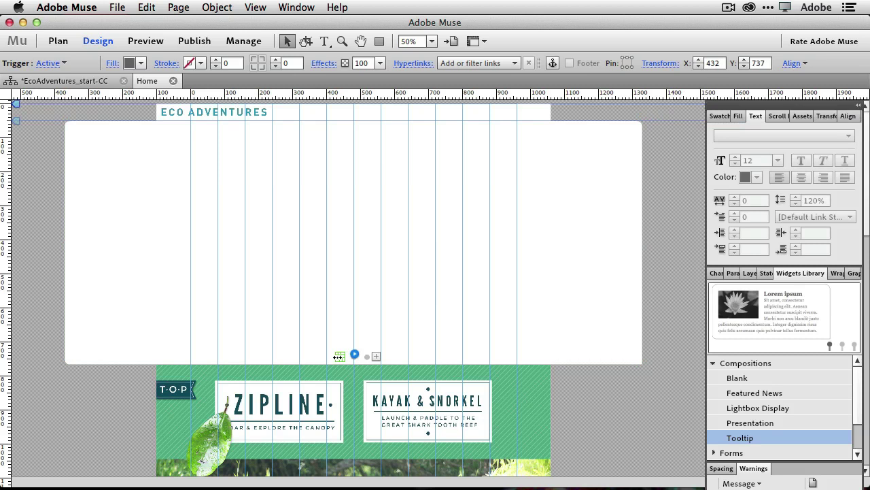
left_click(483, 295)
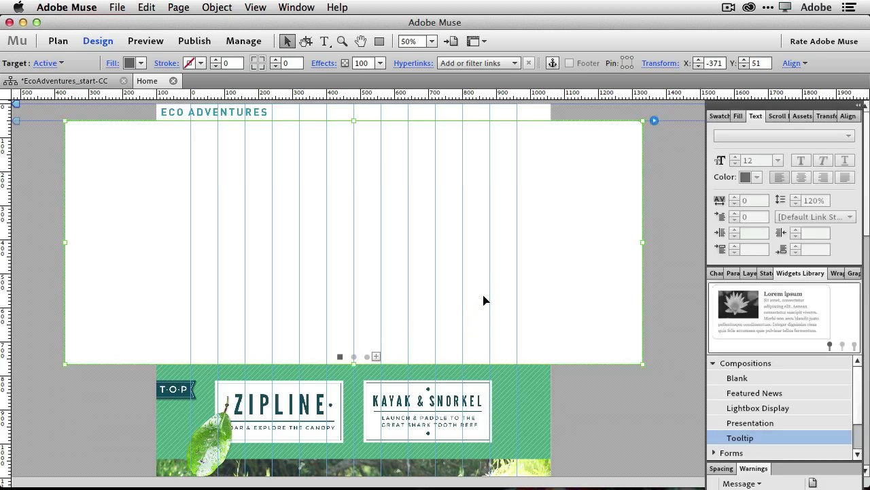
left_click(257, 63)
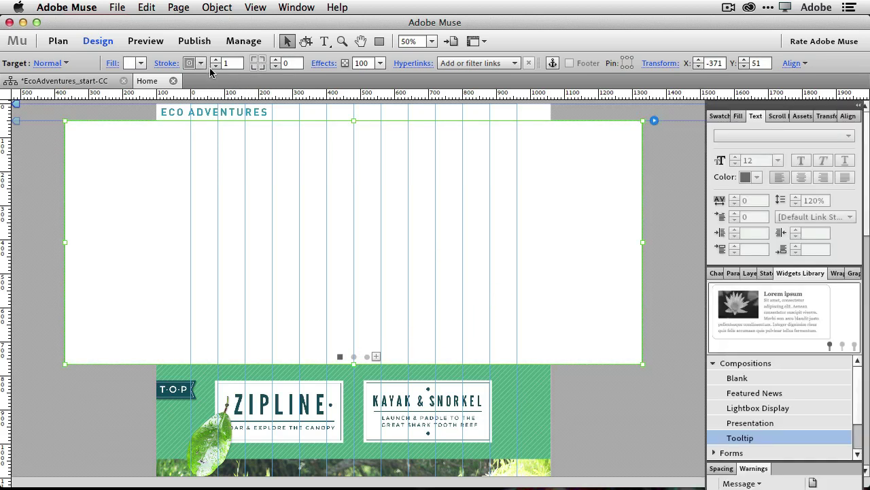
left_click(215, 65)
left_click(678, 218)
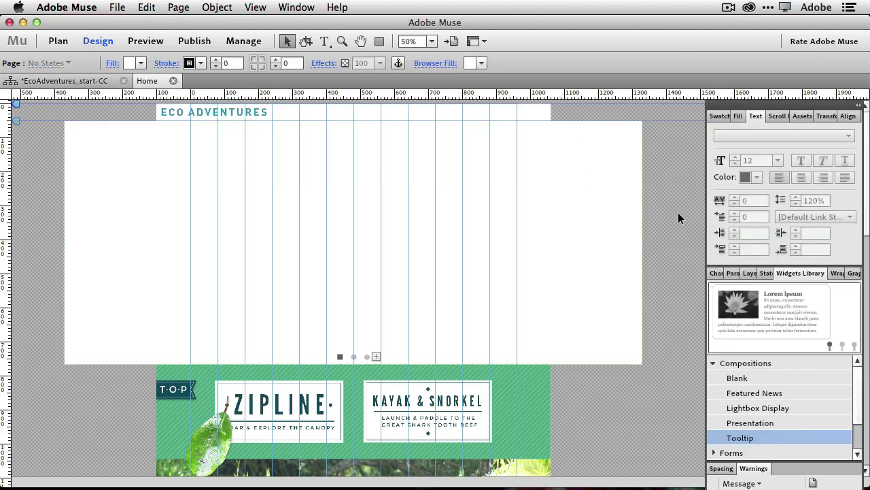
left_click(354, 356)
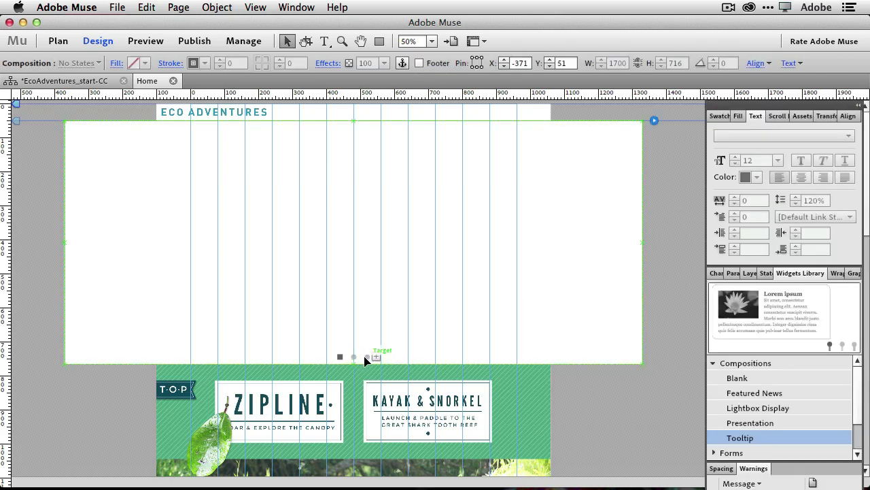
left_click(355, 356)
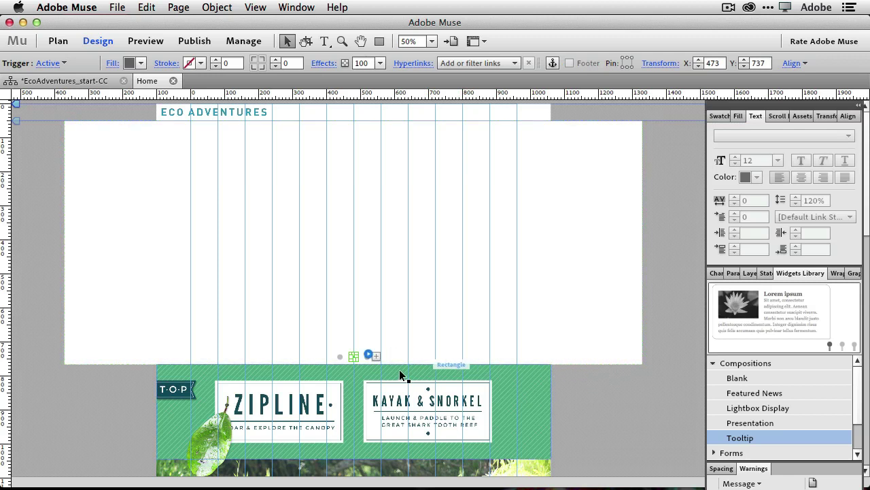
left_click_drag(340, 359, 340, 356)
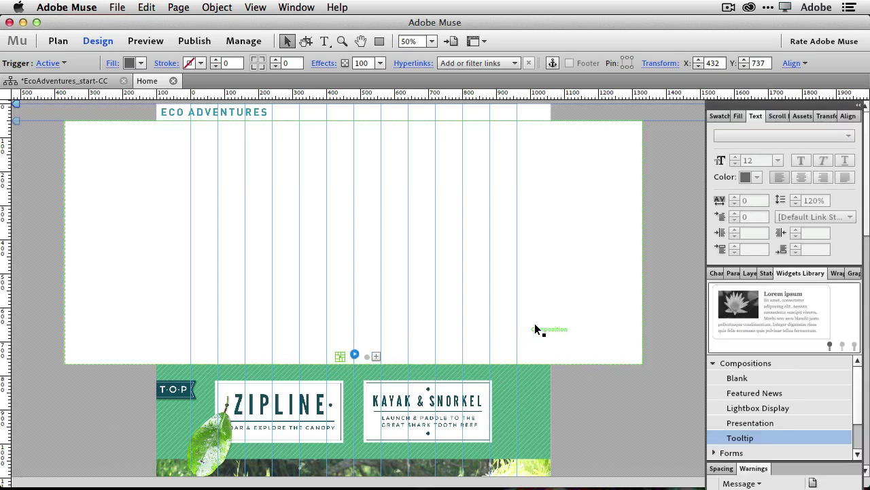
left_click(578, 249)
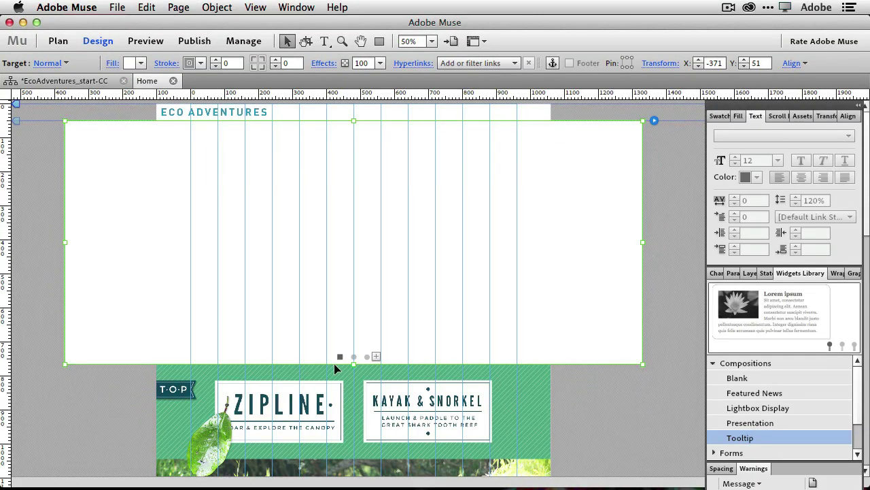
Step: Choose landing-slideshow-01.png as the image fill for the first slide's target box
left_click(128, 63)
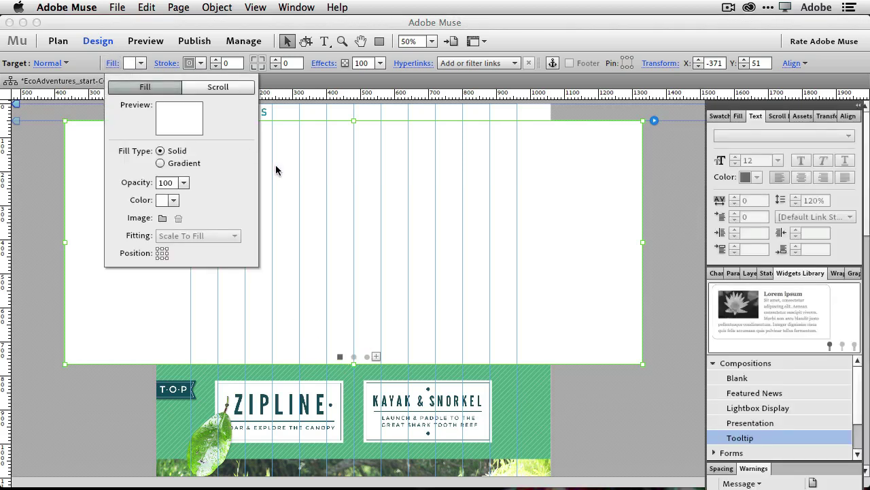
left_click(162, 217)
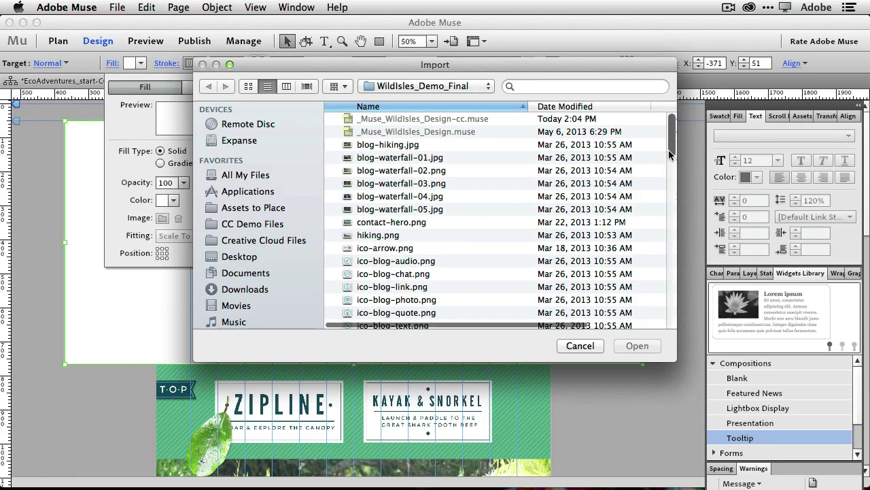
left_click_drag(669, 155, 669, 244)
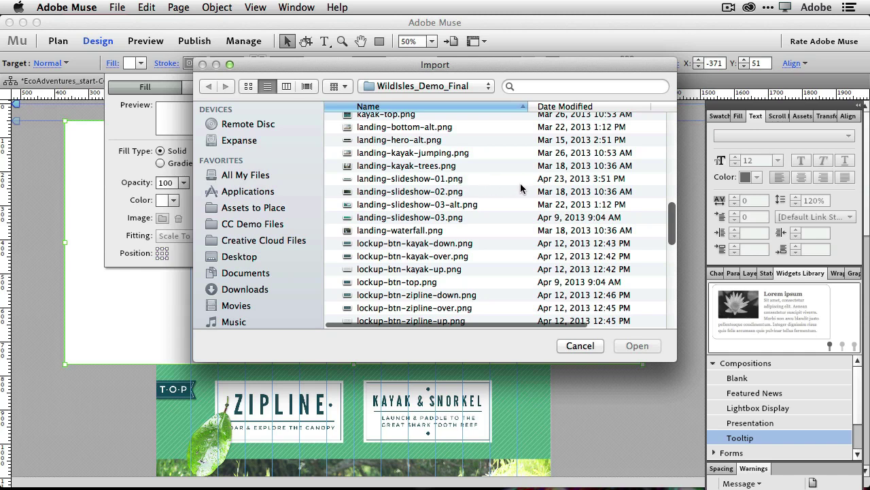
left_click(453, 180)
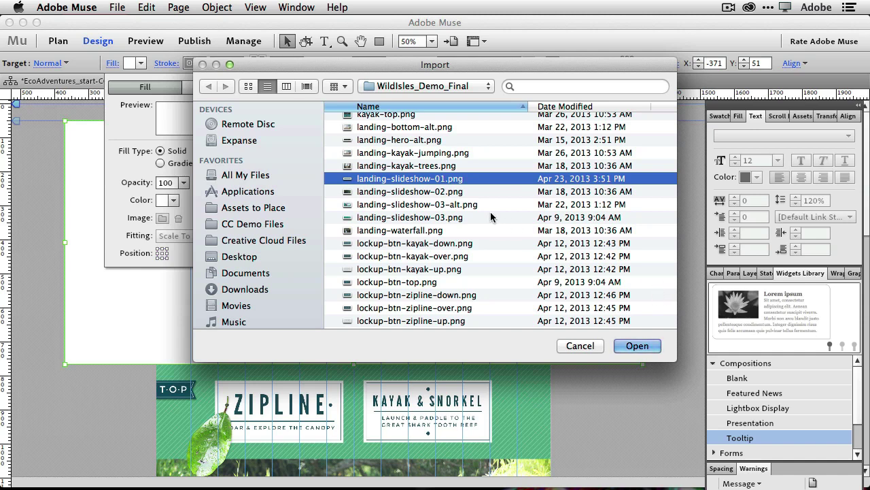
key("Return")
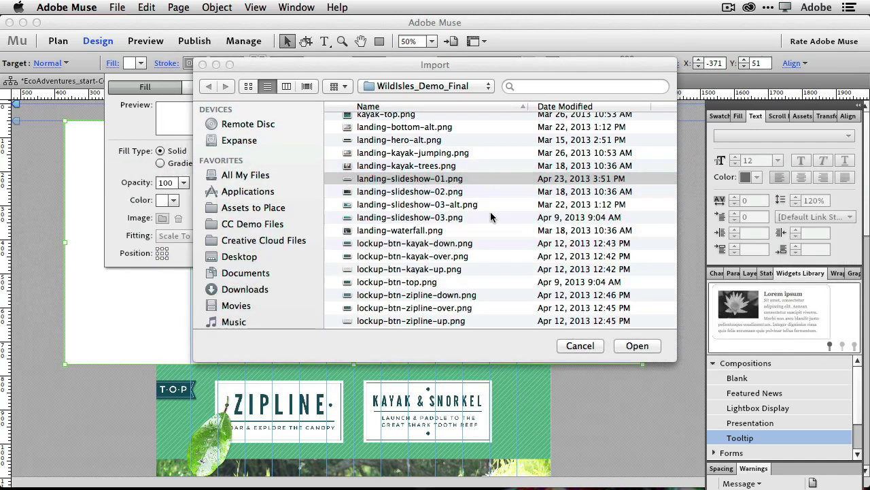
key("space")
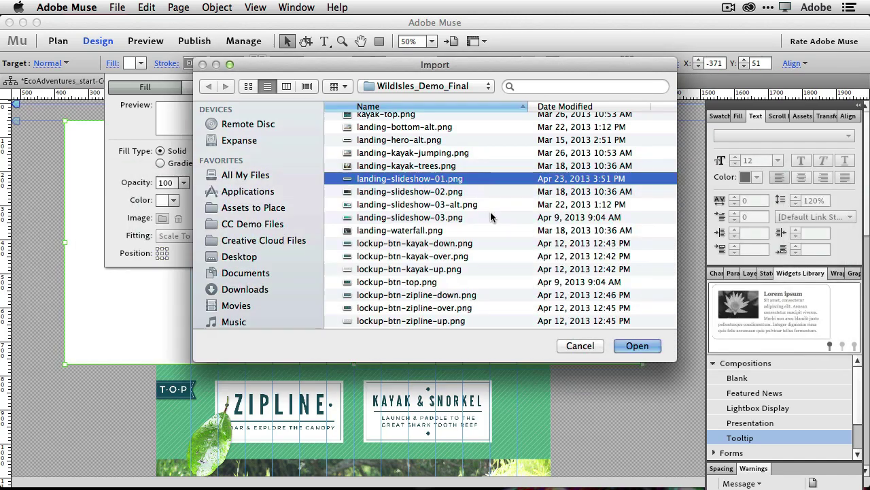
Step: Import the kayak photo as the fill, anchor its position, and set Fitting to Scale To Fit
left_click(637, 346)
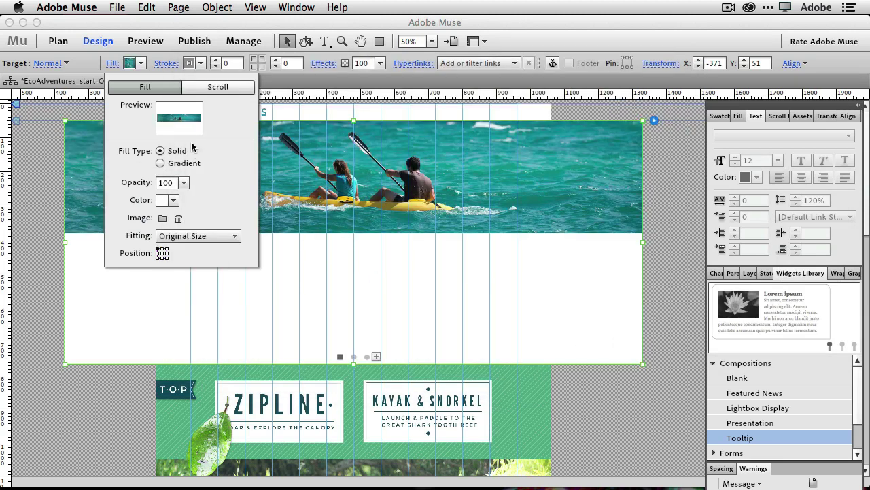
left_click(162, 252)
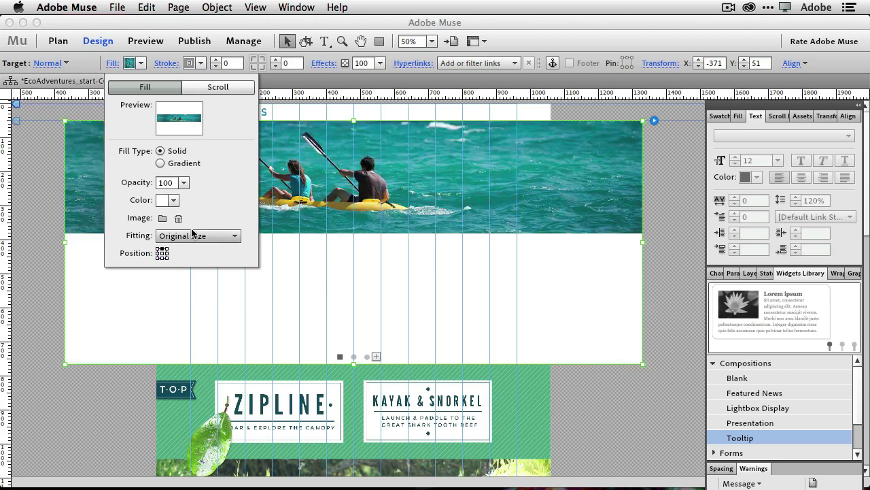
left_click(194, 236)
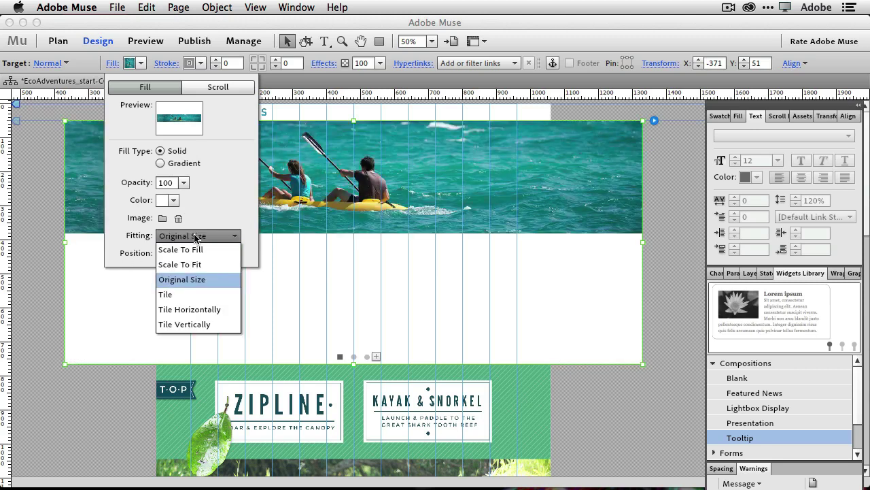
left_click(204, 264)
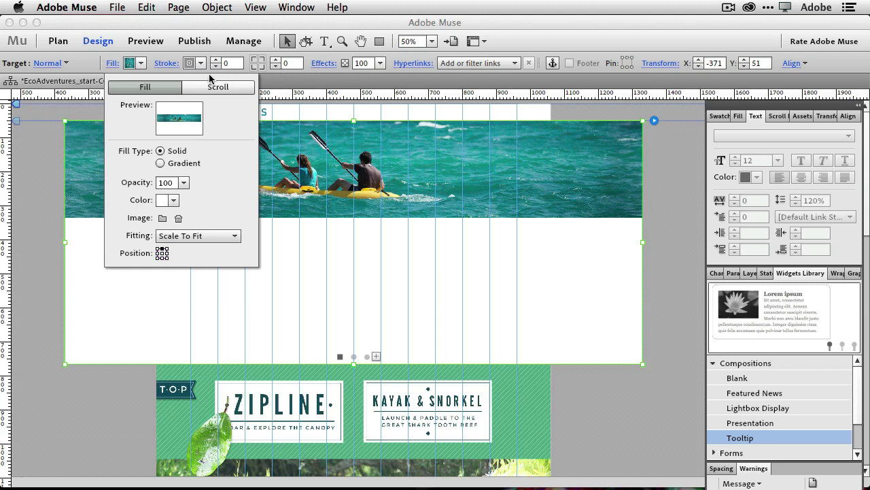
left_click(86, 108)
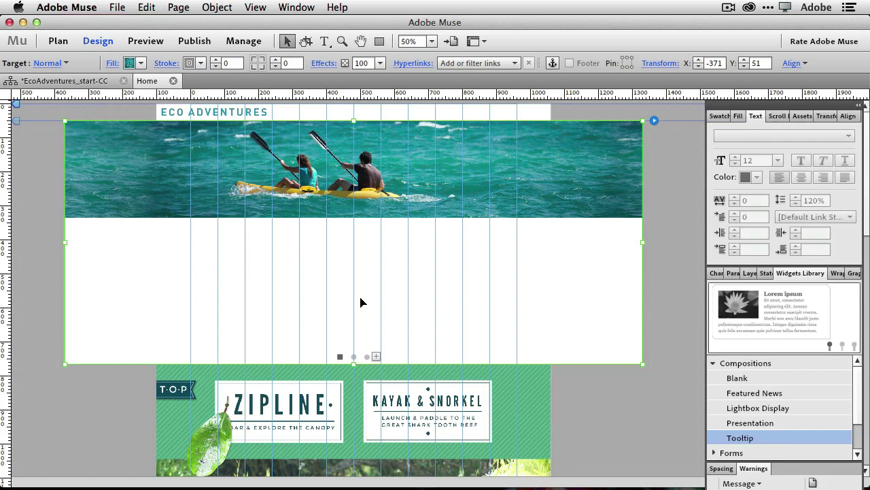
Step: Open the Slideshow Text page, copy the TOURS OF THE WILD ISLES group, and return to Home
left_click(61, 82)
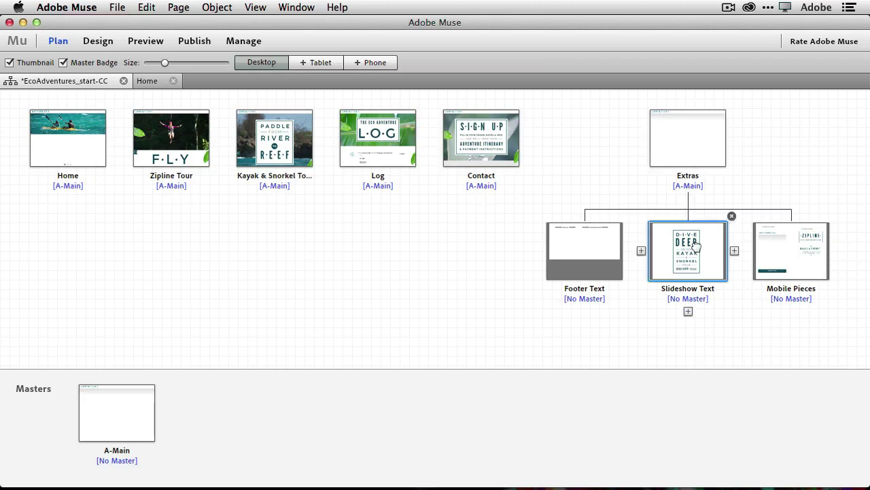
double_click(695, 248)
scroll(612, 188, "down", 15)
scroll(612, 188, "down", 2)
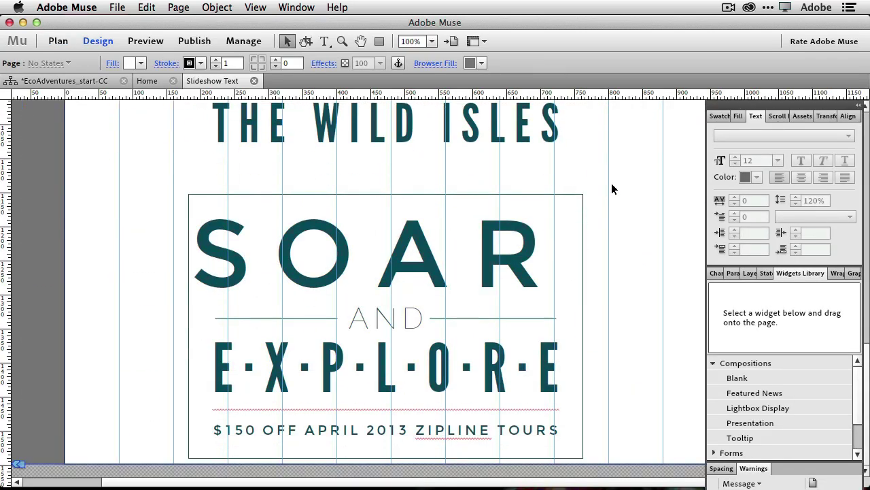
scroll(612, 189, "up", 9)
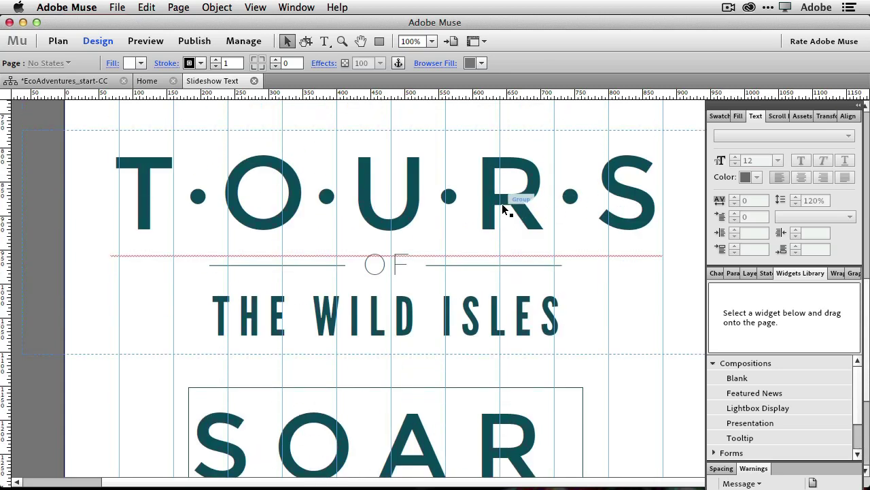
left_click(517, 200)
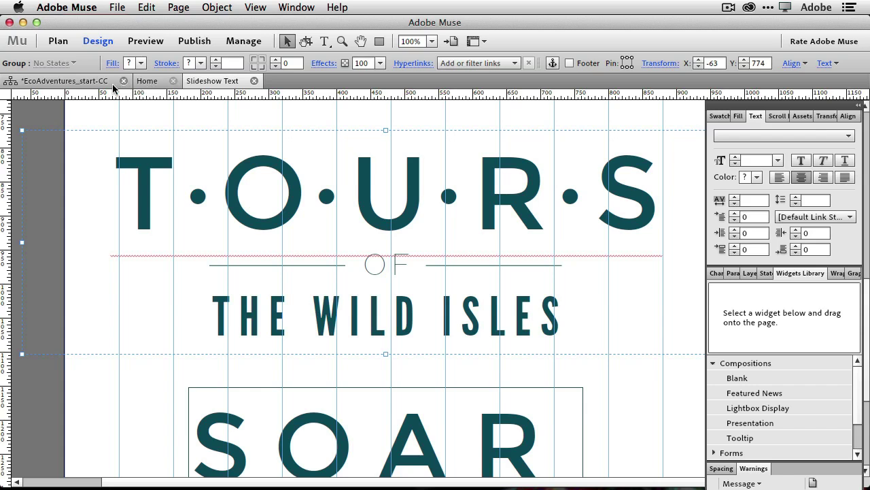
left_click(145, 82)
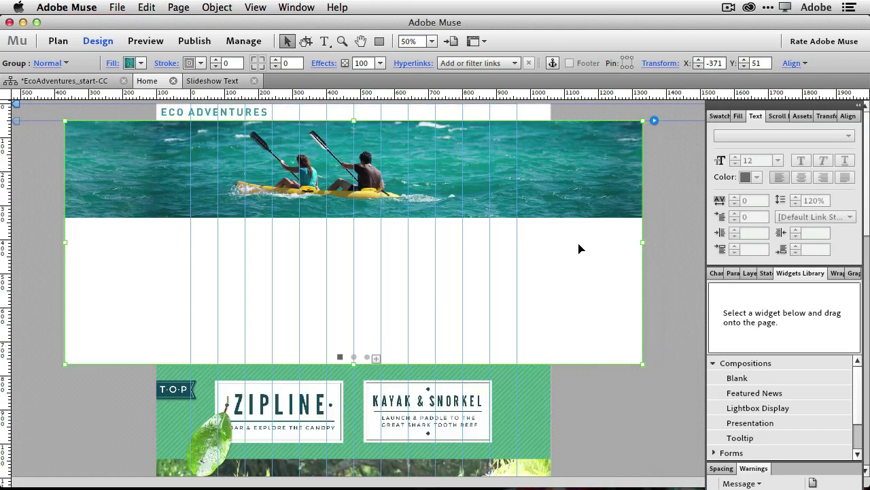
Step: Paste the TOURS OF THE WILD ISLES heading and position it just beneath the kayak photo
key("super+v")
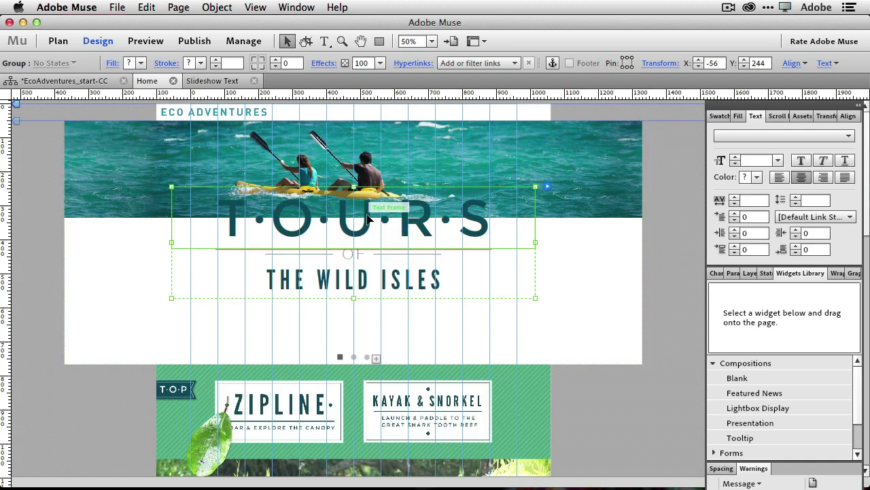
left_click_drag(368, 219, 371, 262)
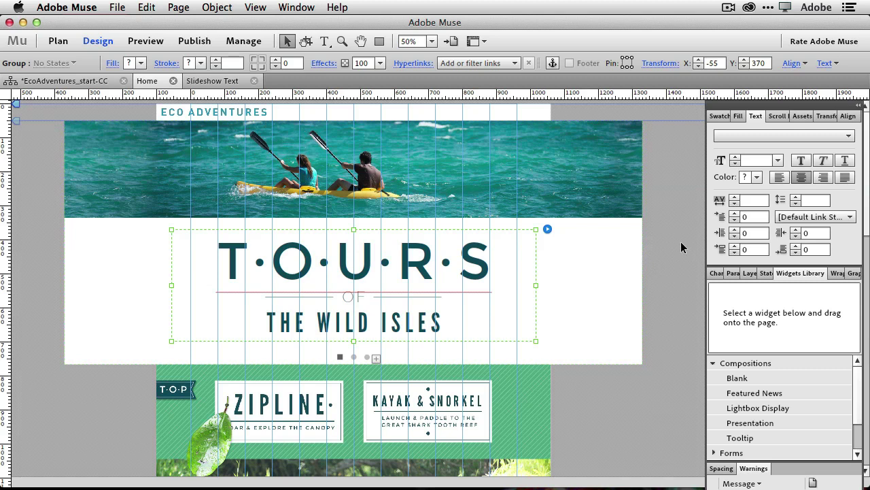
Step: Show the second slide and select its blank target panel
left_click(355, 357)
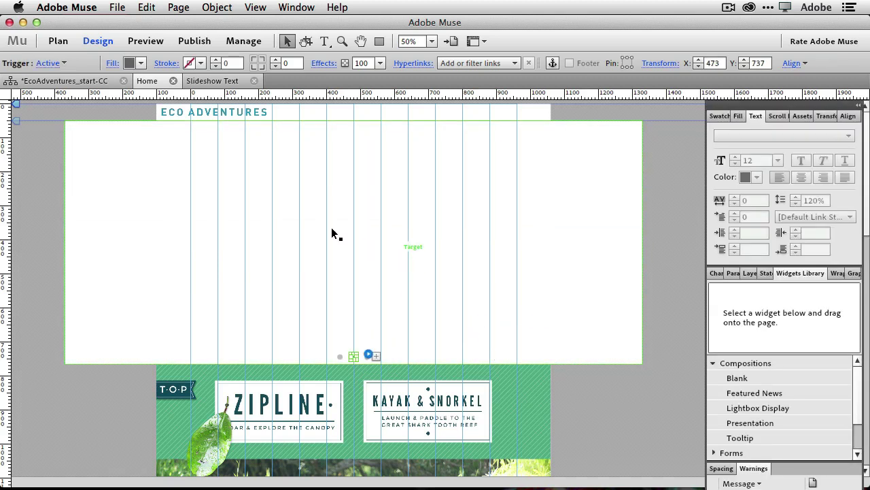
left_click(145, 152)
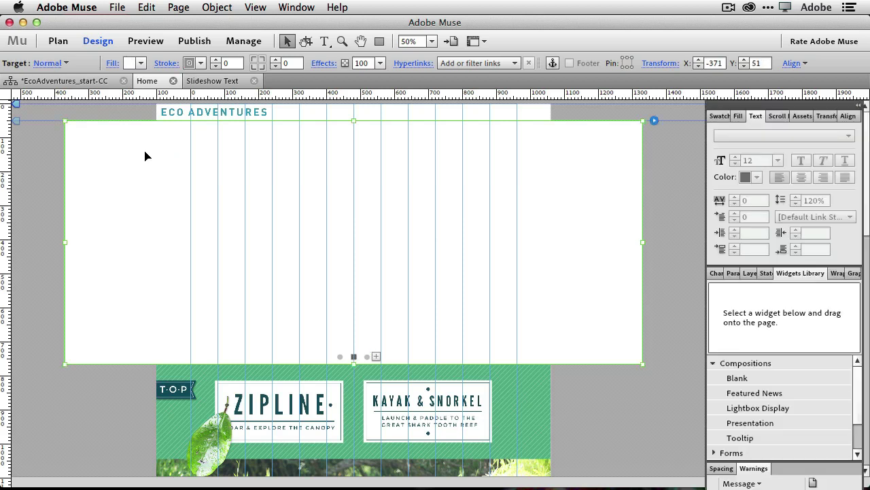
left_click(117, 7)
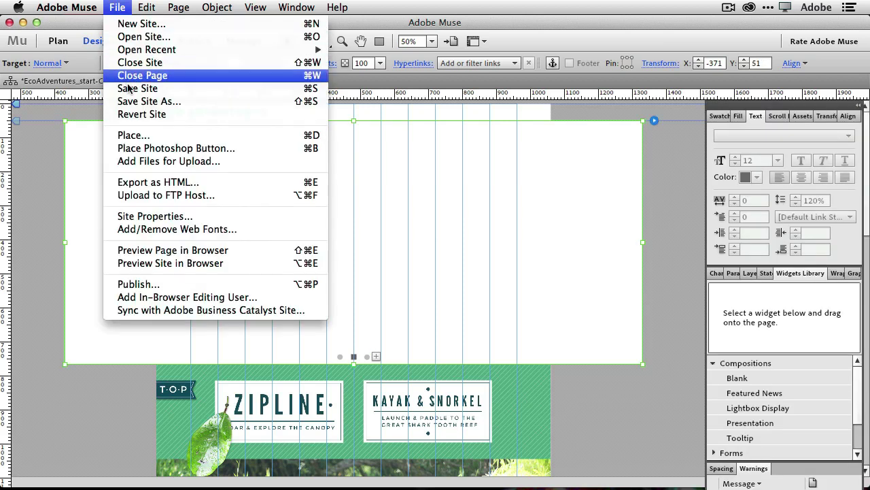
left_click(122, 135)
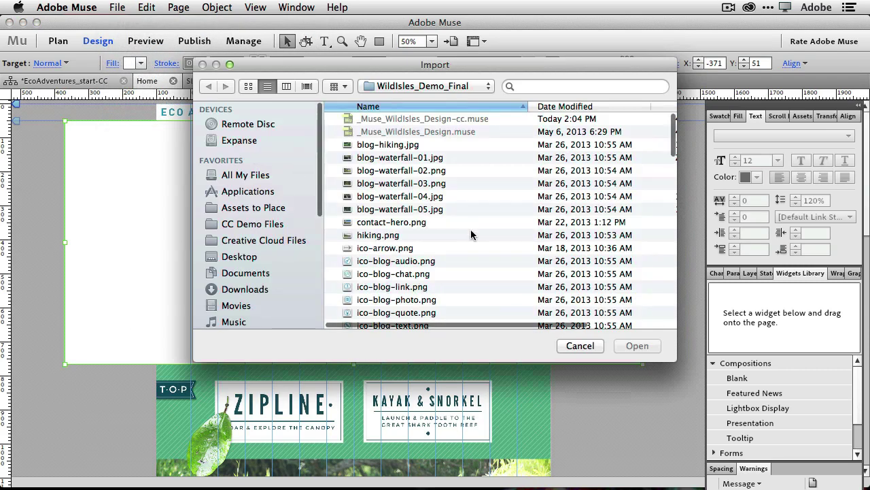
left_click(582, 346)
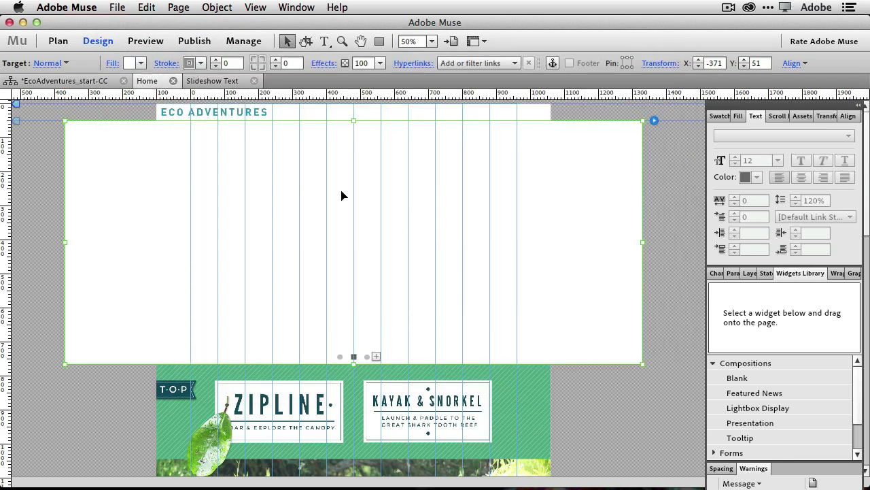
Step: Set landing-slideshow-02.png as the second slide's fill image
left_click(113, 65)
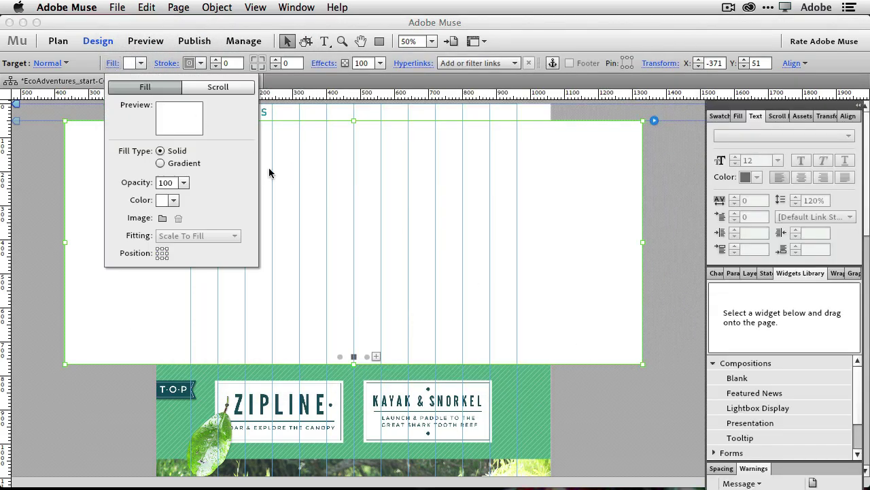
left_click(163, 218)
scroll(439, 208, "down", 3)
scroll(440, 208, "down", 10)
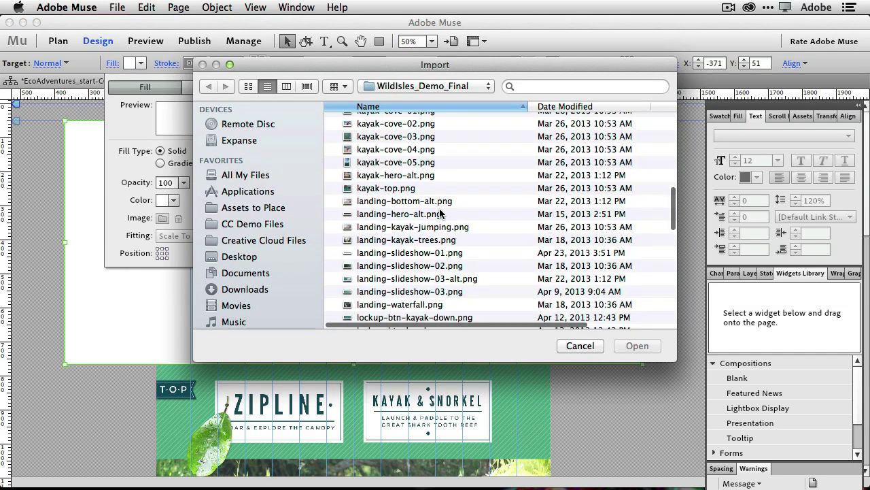
scroll(441, 212, "down", 1)
left_click(417, 236)
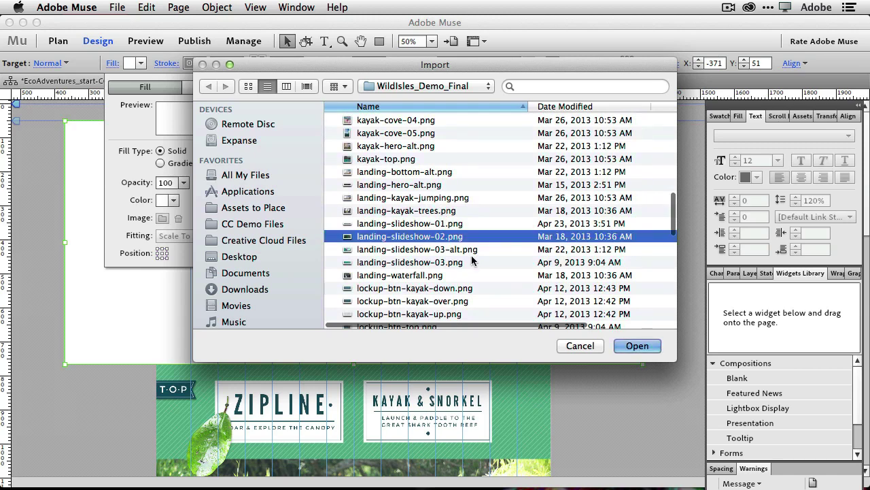
key("space")
key("space")
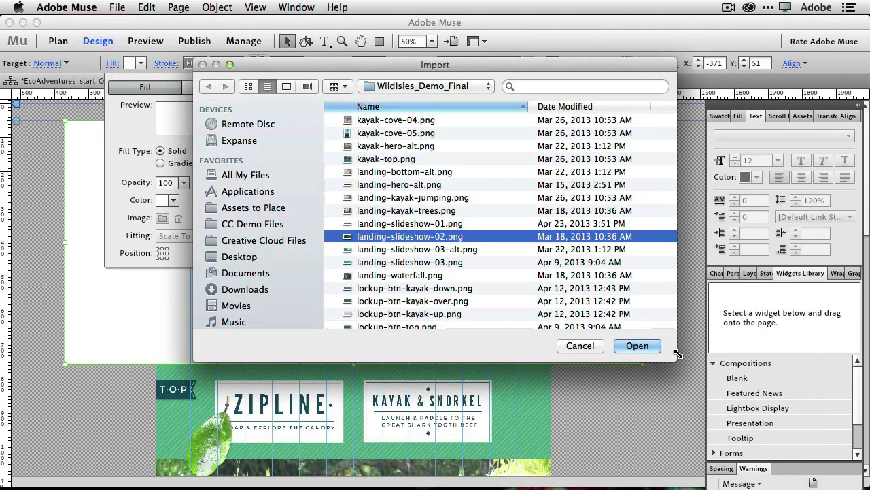
left_click(637, 347)
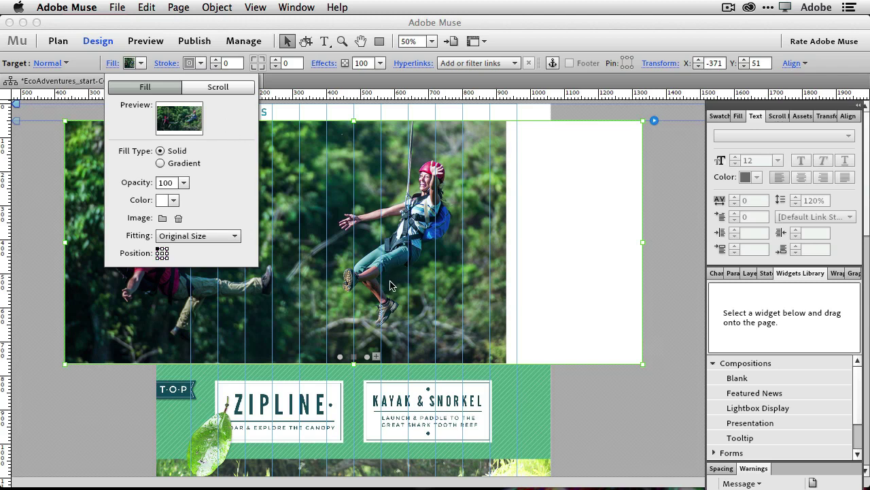
left_click(549, 38)
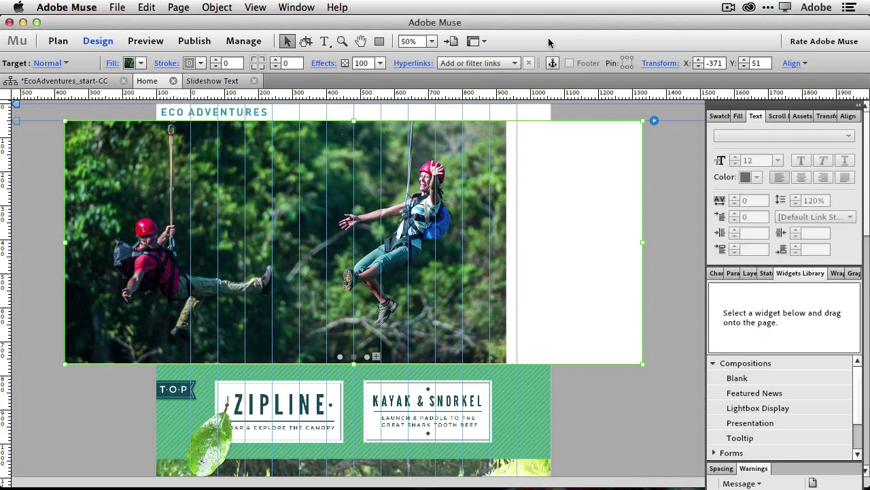
Step: Centre the zipline image's position and set its Fitting to Scale To Fill
left_click(112, 63)
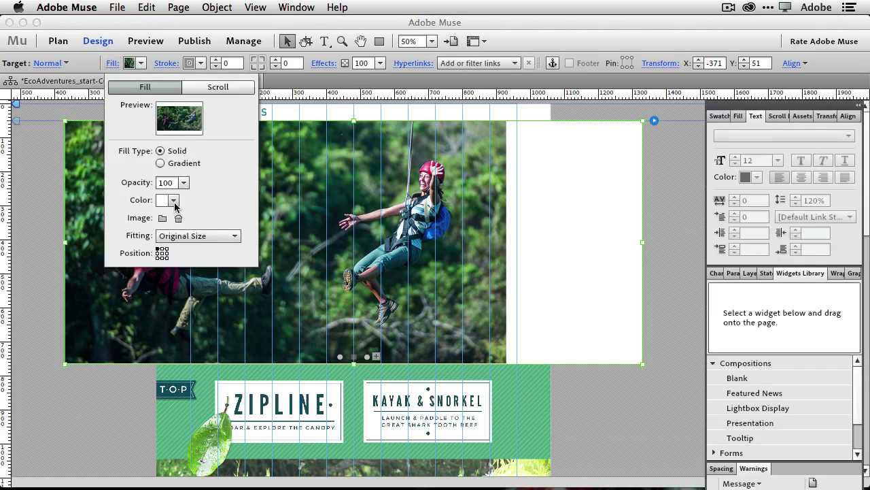
left_click(162, 253)
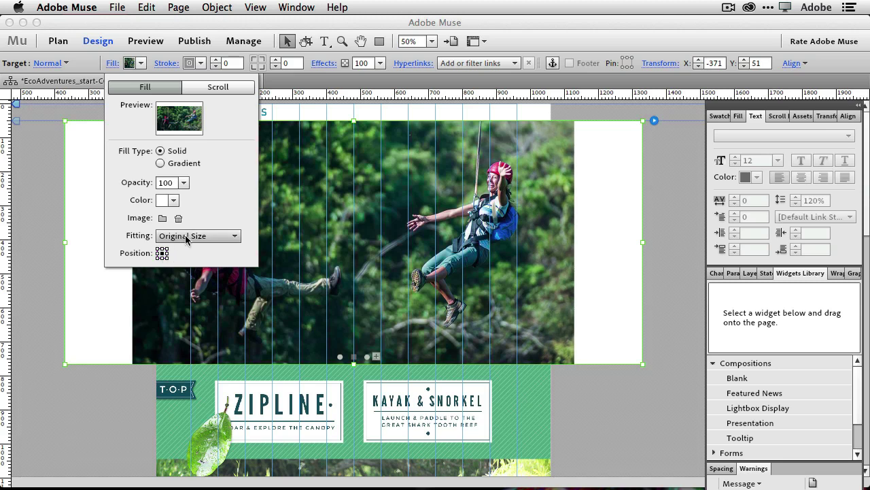
left_click(191, 236)
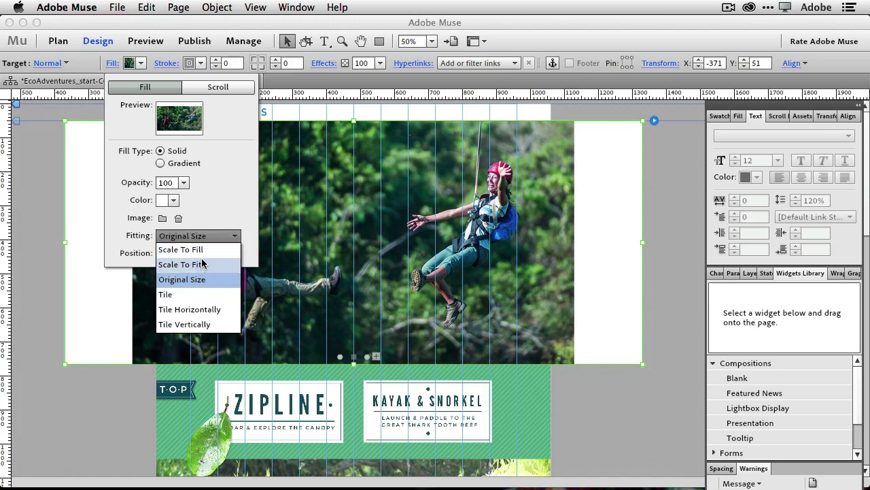
left_click(202, 254)
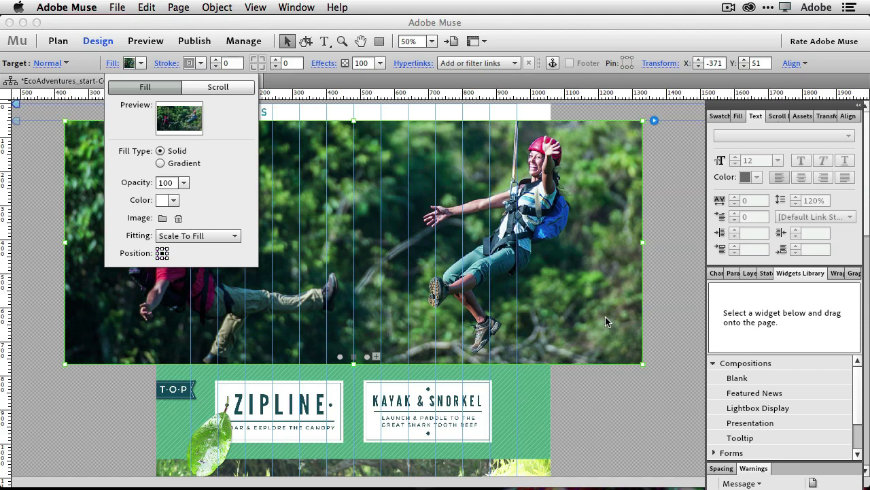
Step: Select and copy the SOAR AND EXPLORE text frame on the Slideshow Text page
left_click(672, 294)
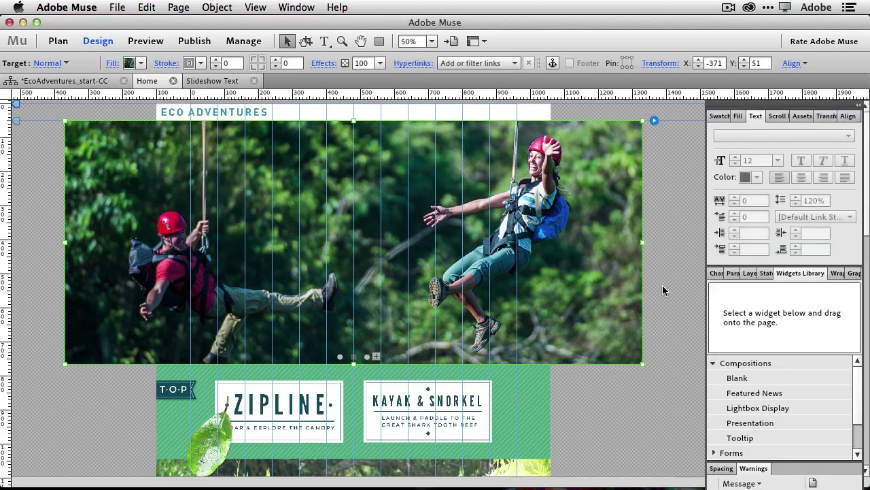
left_click(209, 81)
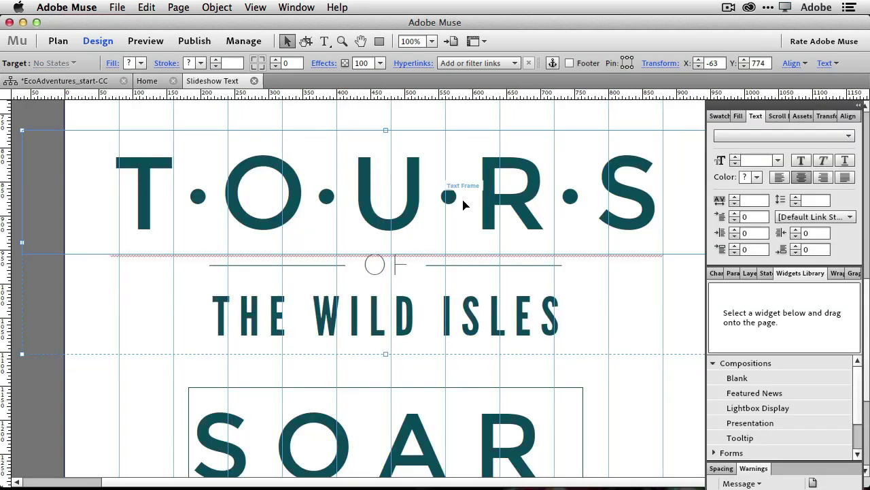
scroll(501, 229, "up", 10)
scroll(501, 229, "up", 10)
left_click(388, 248)
left_click(372, 250)
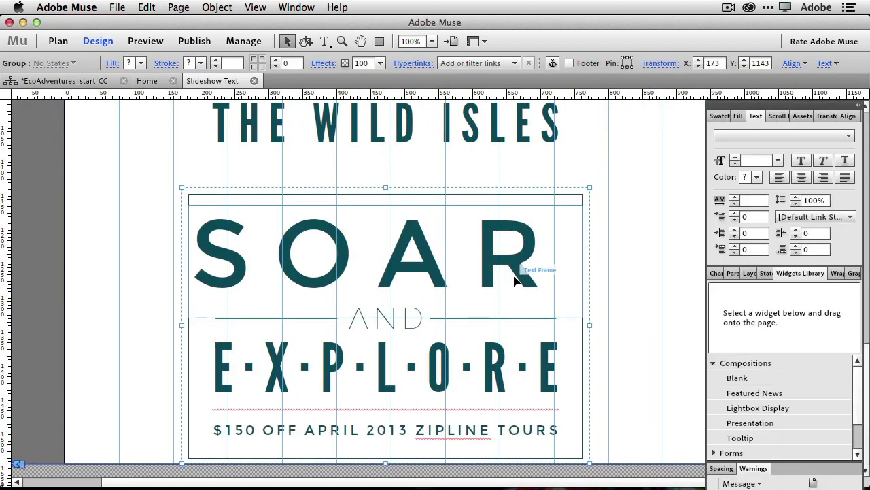
Step: Paste the SOAR AND EXPLORE text onto the zipline slide and move it up to X 180, Y 92
left_click(151, 83)
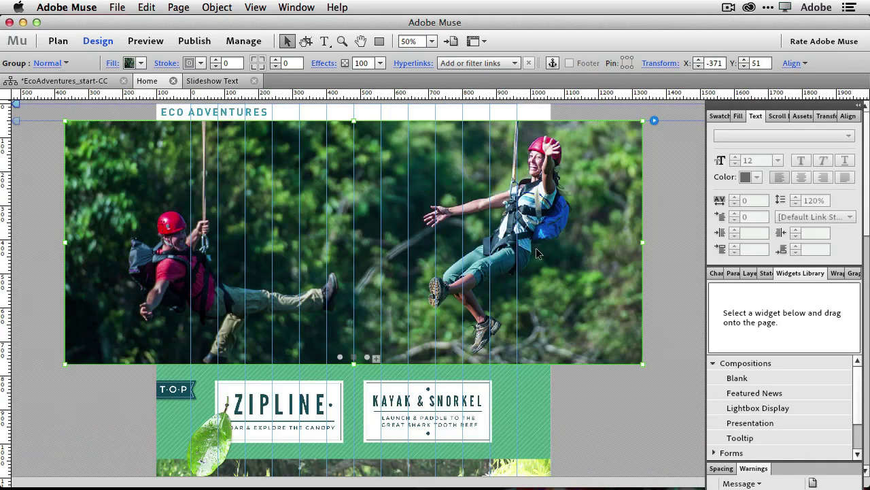
key("super+v")
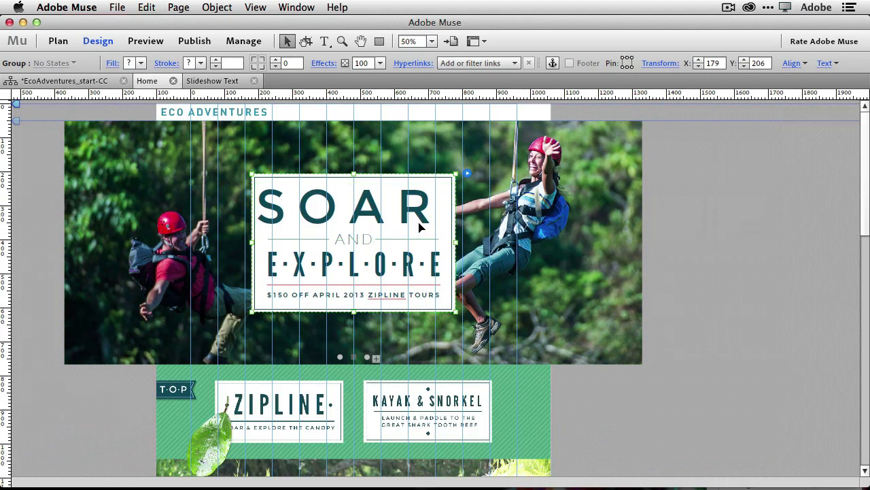
left_click_drag(419, 228, 420, 190)
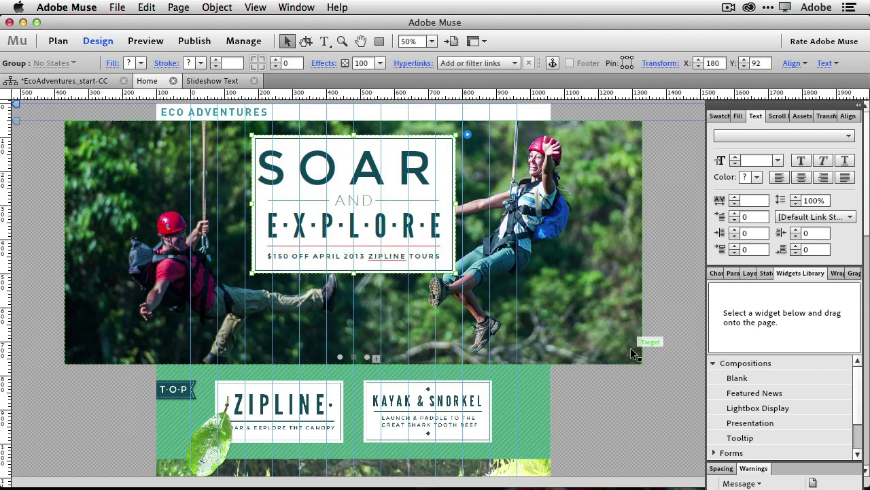
Step: Show the third slide and load landing-slideshow-03.png as its fill image
left_click(367, 358)
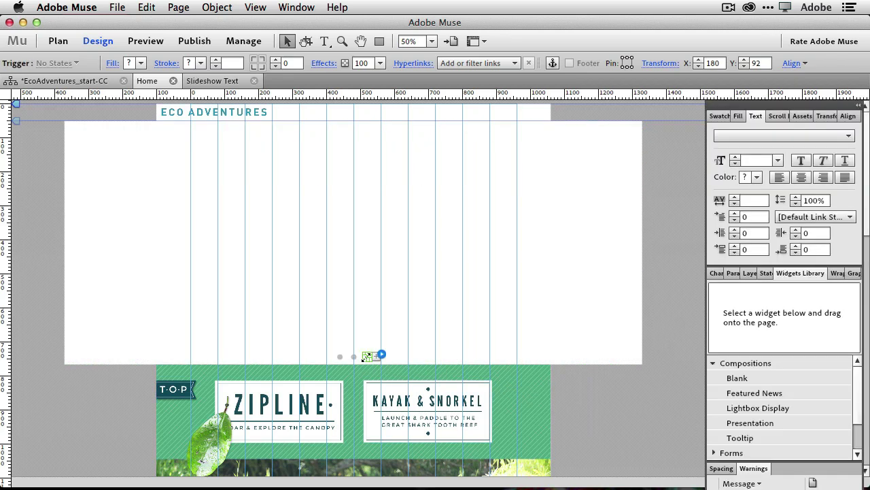
left_click(149, 154)
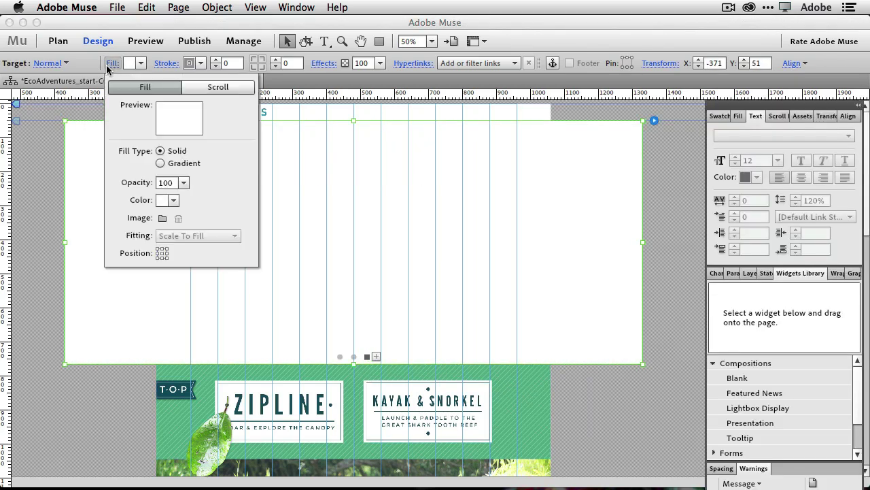
left_click(162, 219)
scroll(436, 239, "down", 5)
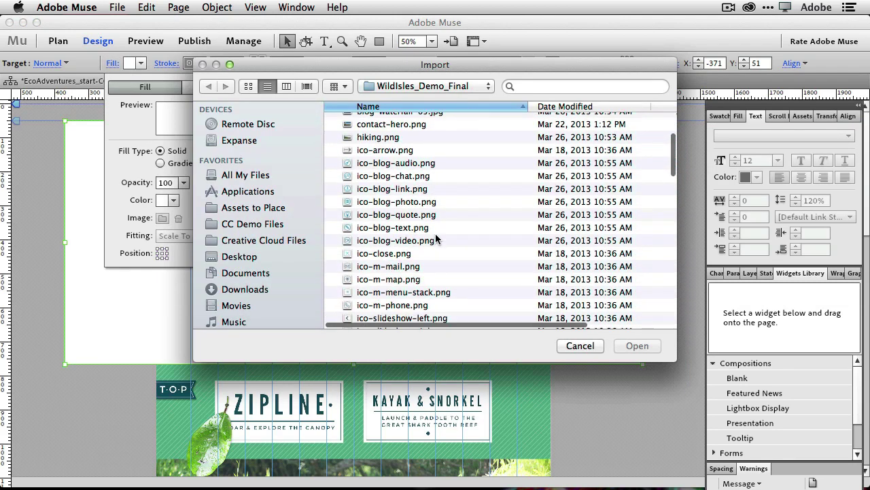
scroll(436, 239, "down", 5)
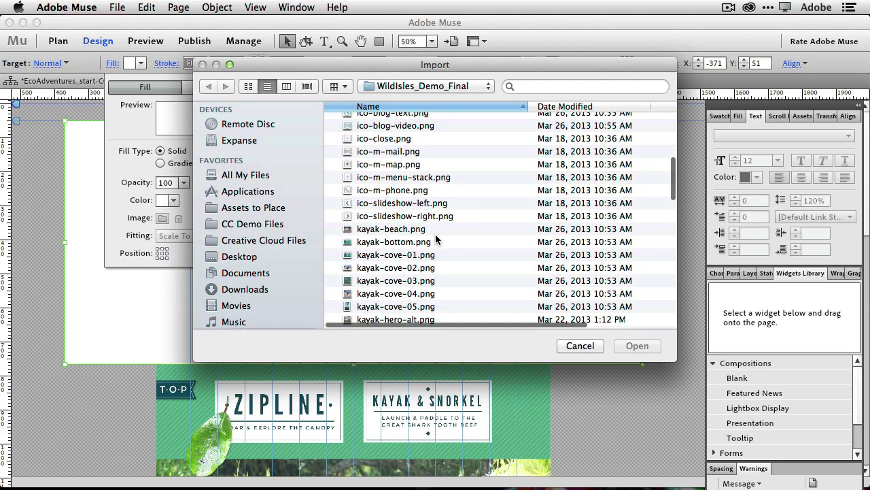
scroll(436, 238, "down", 10)
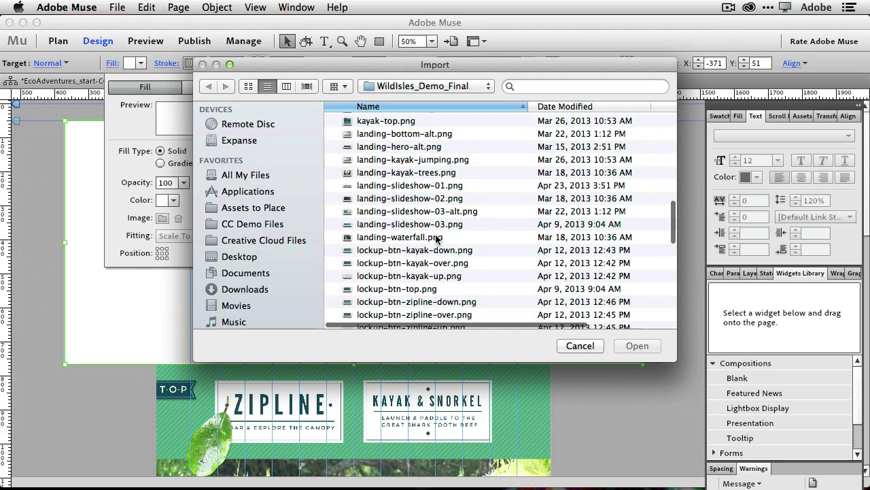
scroll(436, 237, "down", 10)
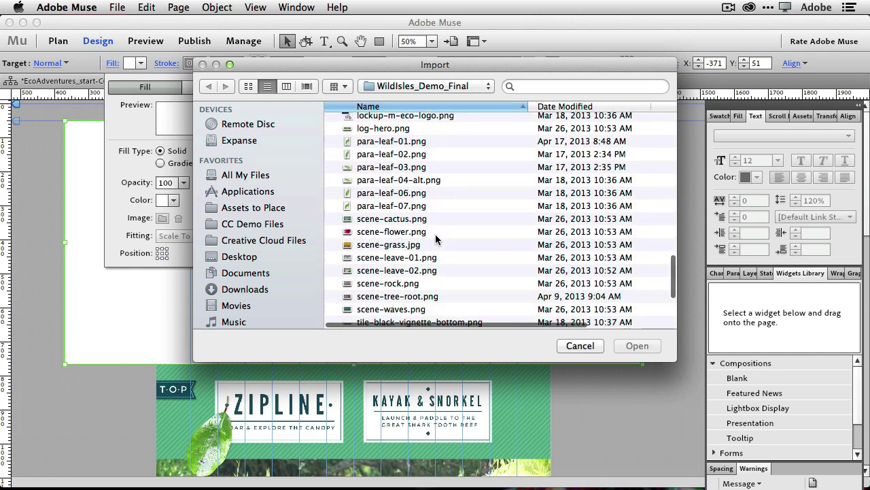
scroll(435, 238, "down", 5)
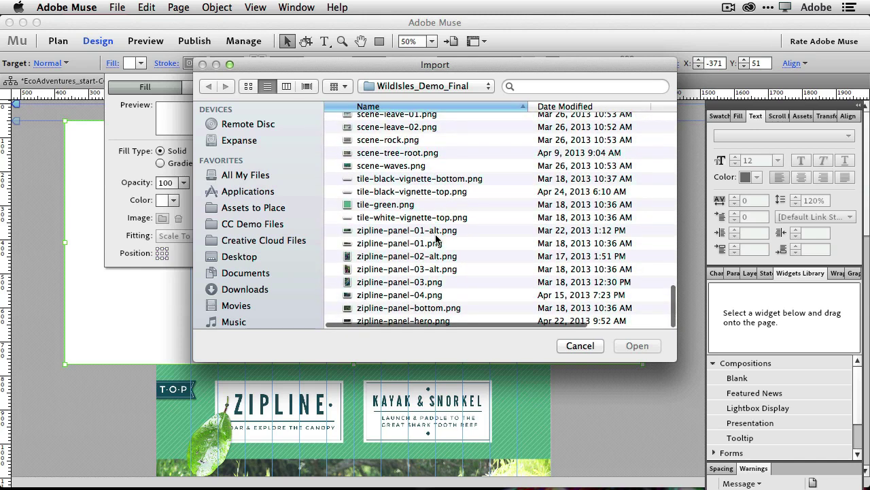
scroll(436, 238, "up", 15)
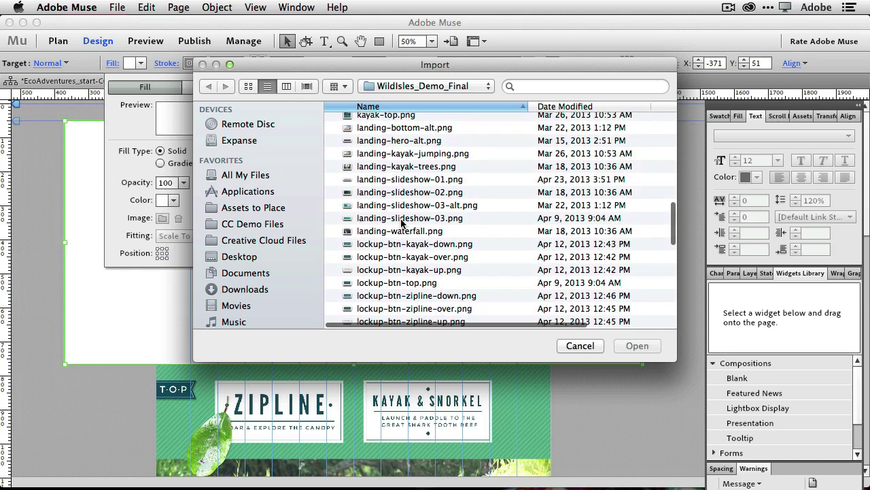
left_click(413, 223)
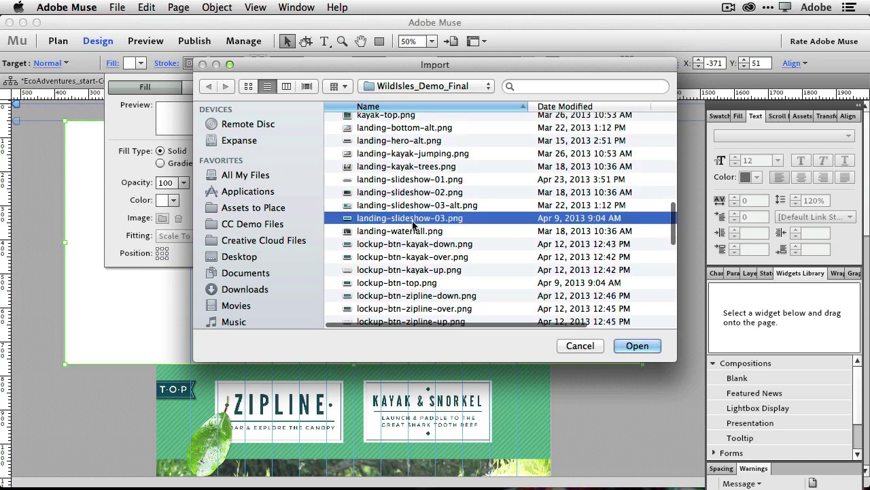
left_click(637, 346)
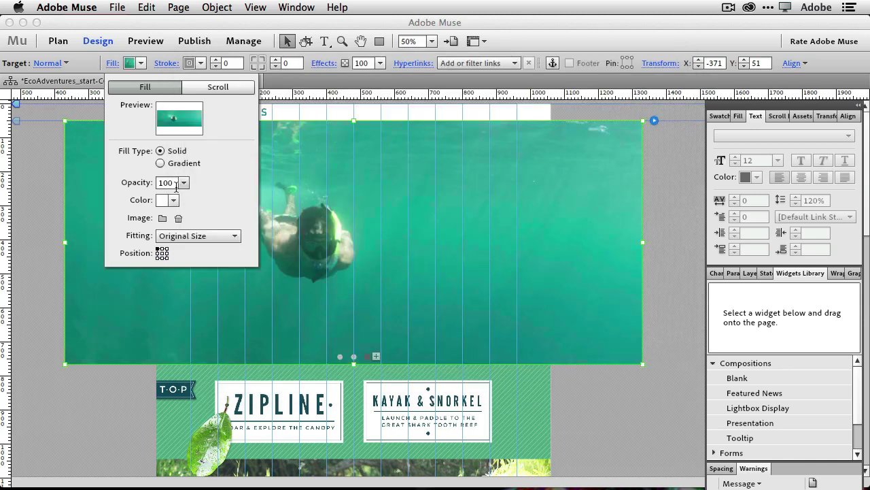
Step: Set the snorkeller image's Fitting to Scale To Fill and switch to the Slideshow Text page
left_click(162, 253)
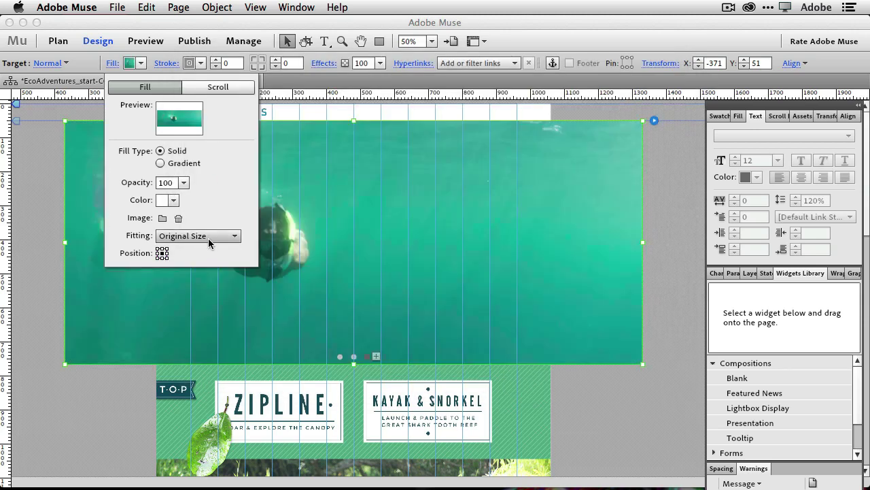
left_click(208, 237)
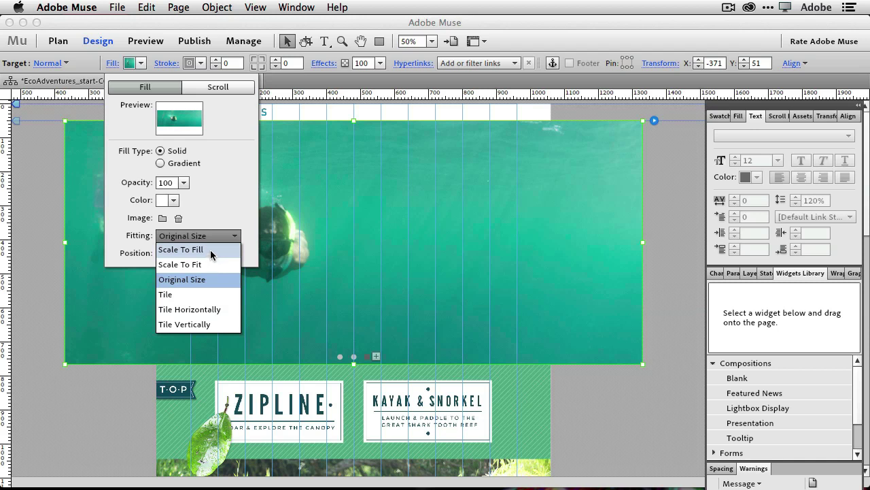
left_click(213, 250)
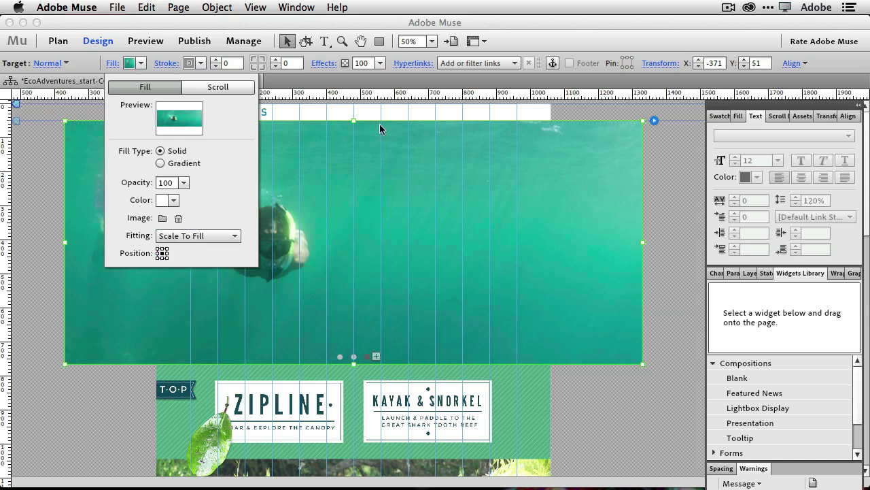
left_click(212, 80)
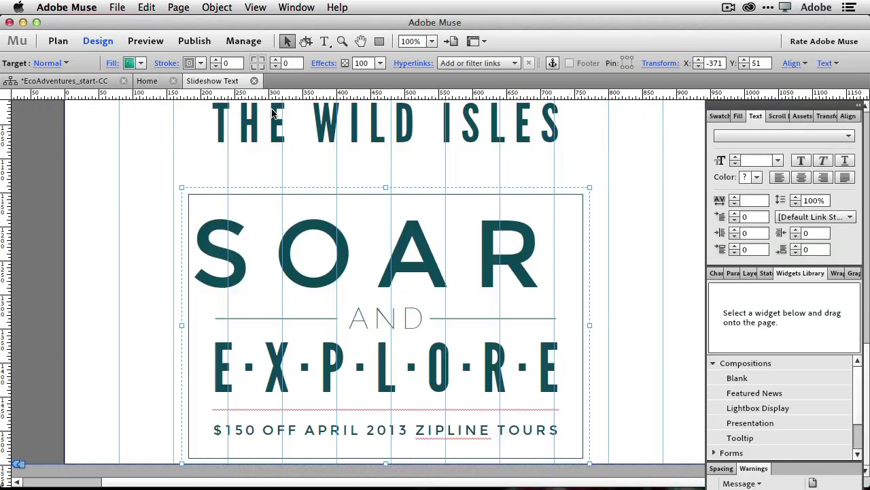
Step: Copy the DIVE DEEP '$50 off' promo group and paste it right of the snorkeller on the Home slide
scroll(515, 266, "up", 15)
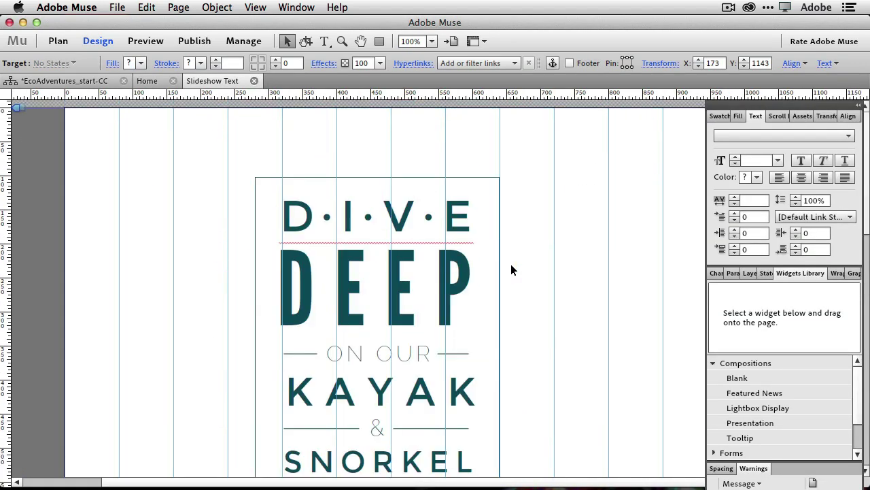
left_click(418, 303)
key("super+c")
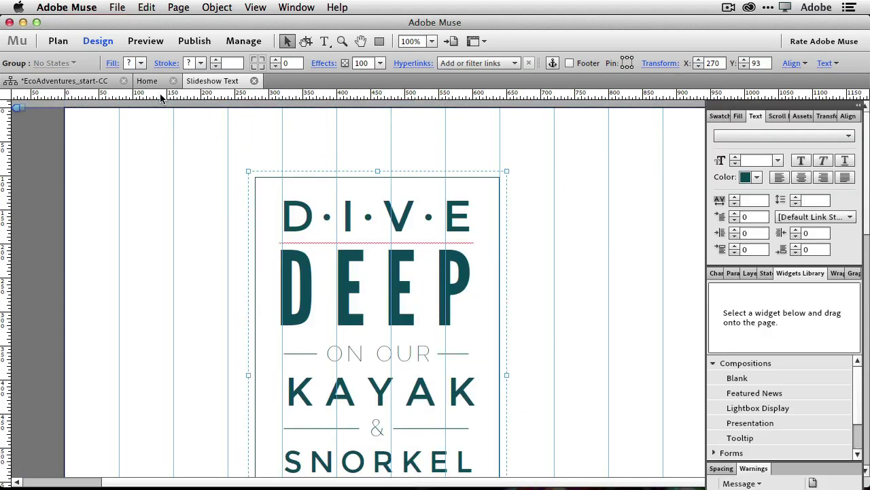
key("Tab")
left_click(145, 81)
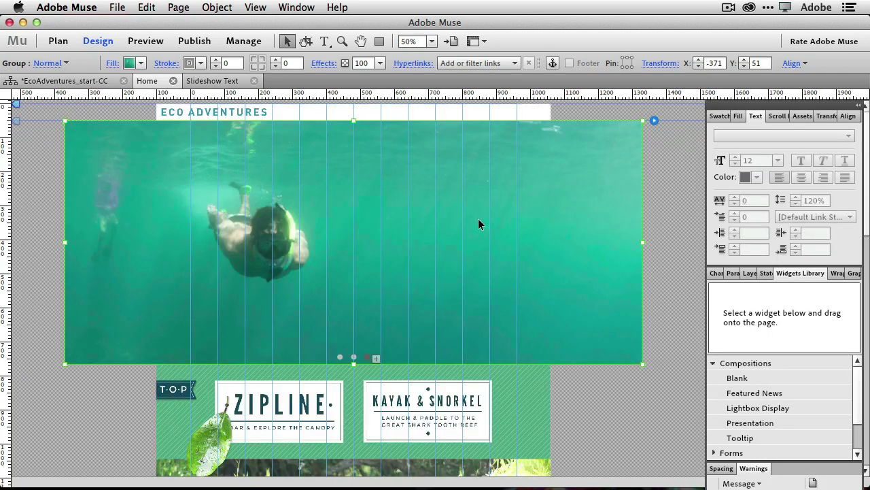
key("super+v")
left_click_drag(369, 248, 418, 240)
left_click(555, 389)
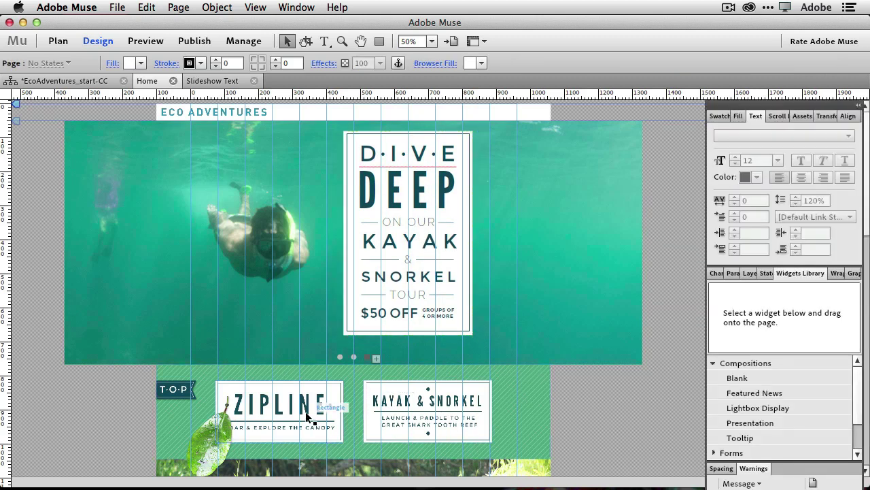
left_click(340, 358)
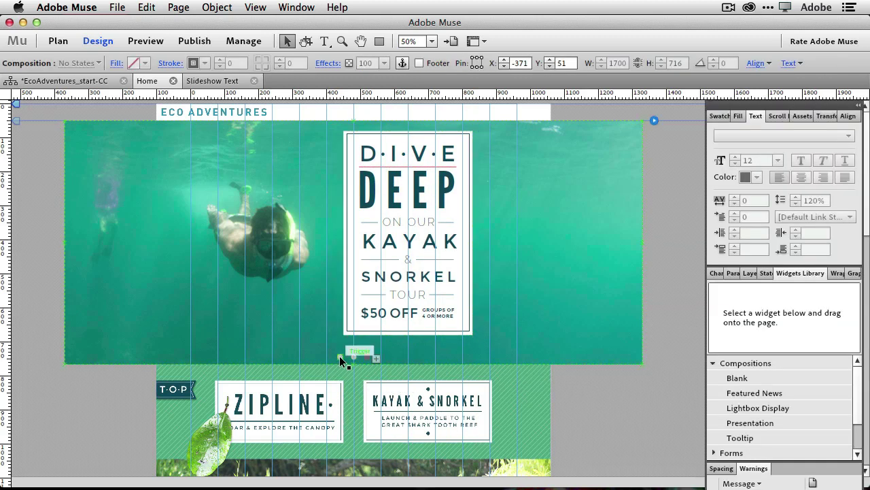
left_click(354, 356)
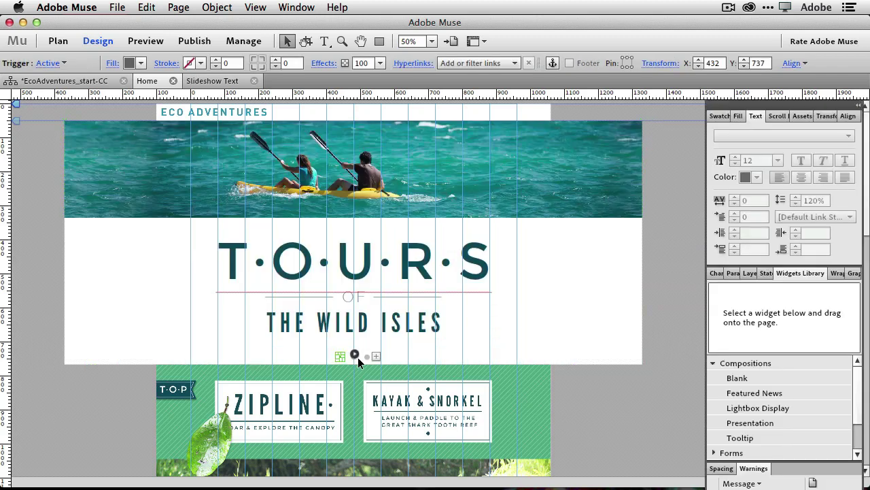
left_click(358, 361)
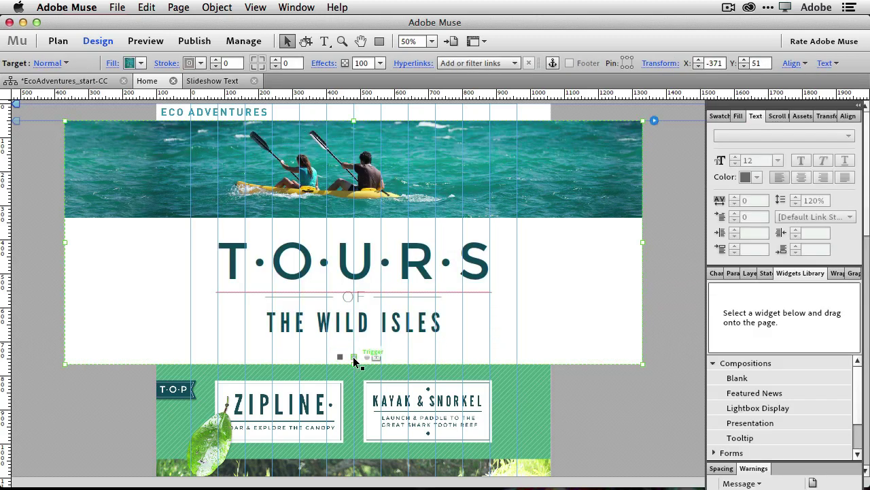
left_click(353, 356)
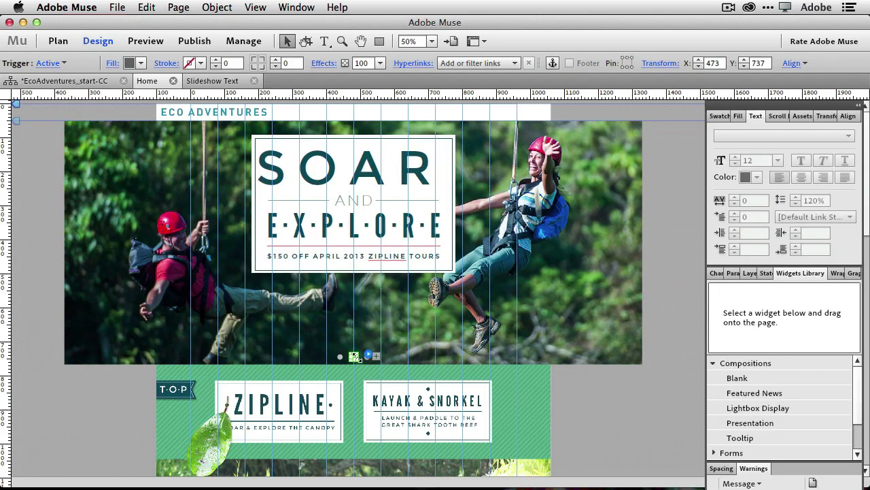
left_click(404, 353)
left_click(367, 356)
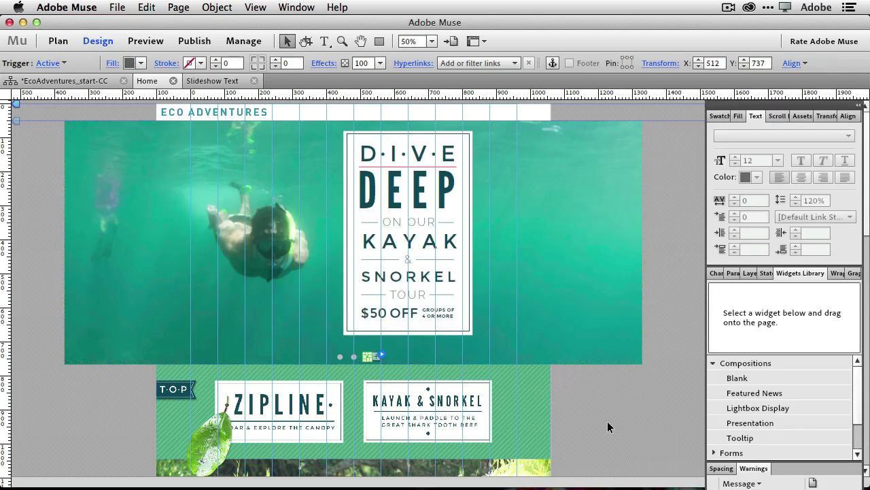
Step: Preview the Home page in Chrome, switch the slideshow to the kayak slide, and scroll through it
left_click(117, 8)
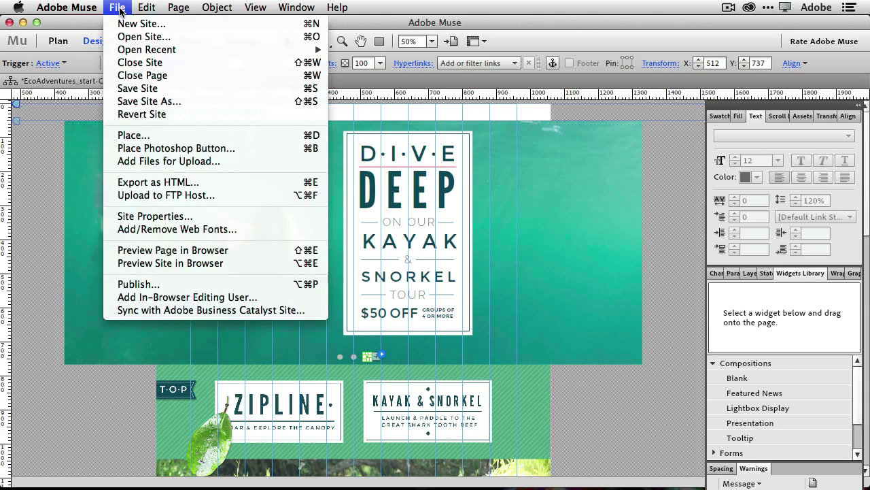
left_click(182, 252)
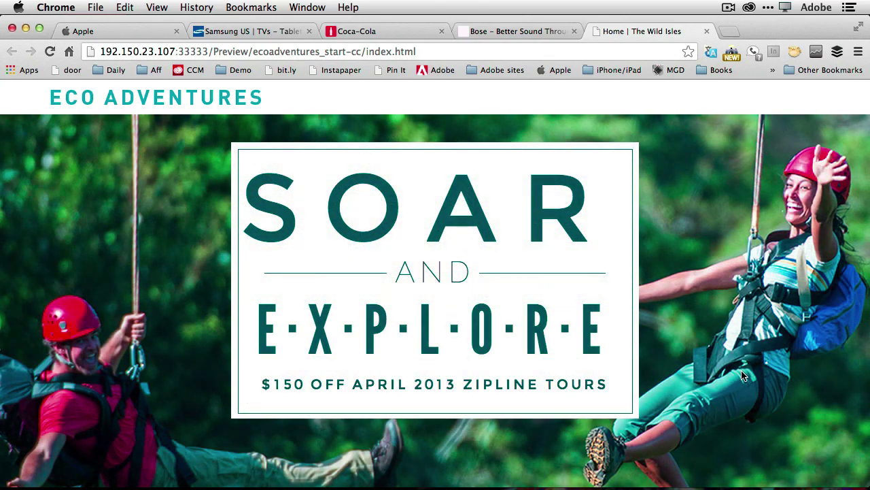
scroll(743, 375, "down", 5)
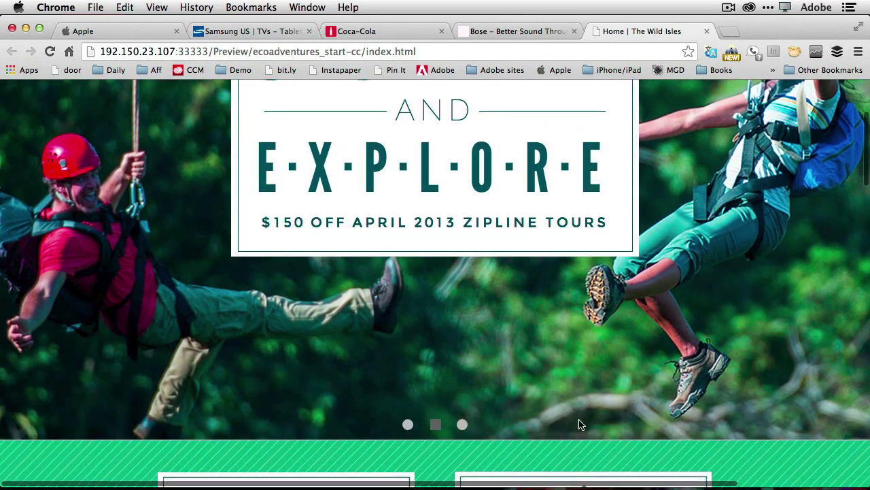
left_click(462, 425)
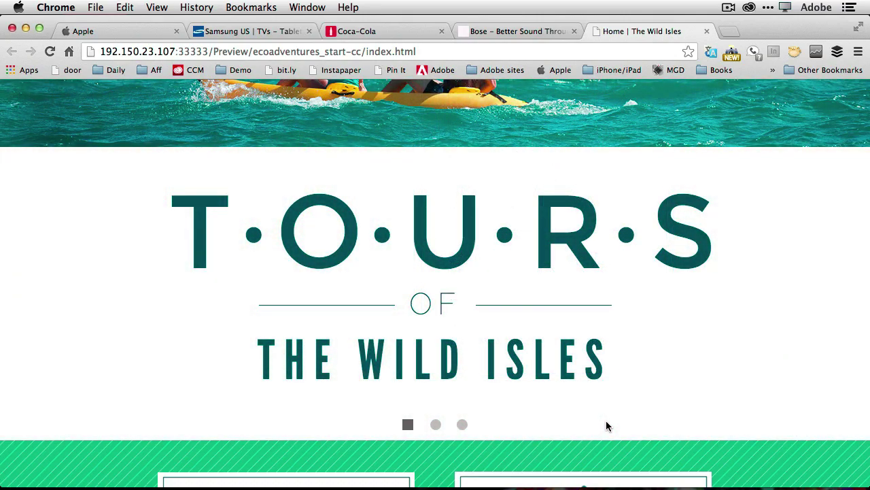
scroll(607, 426, "up", 2)
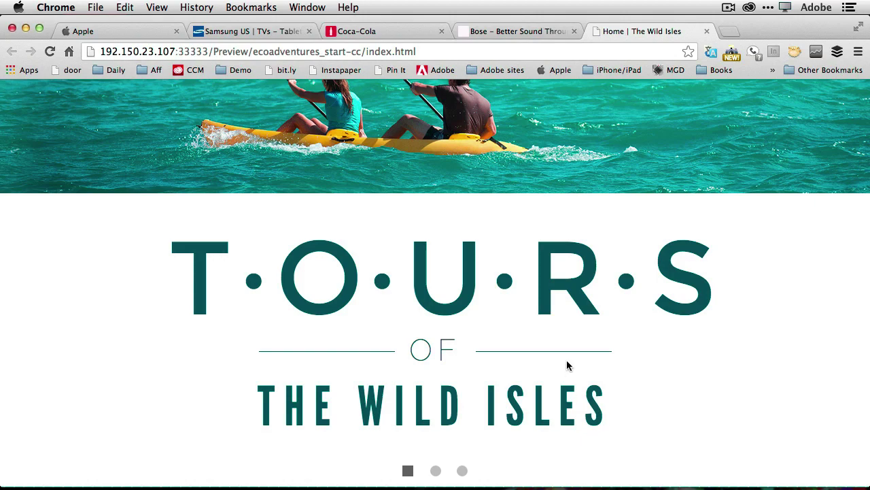
scroll(568, 366, "down", 5)
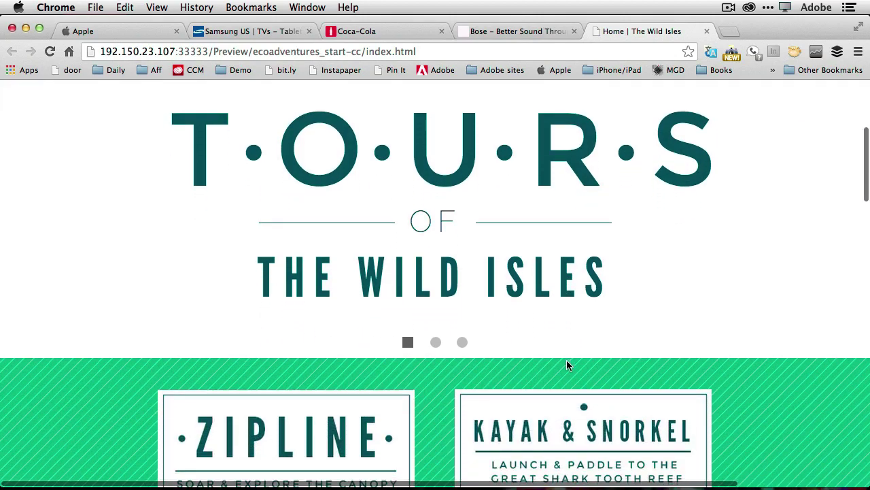
scroll(567, 366, "down", 4)
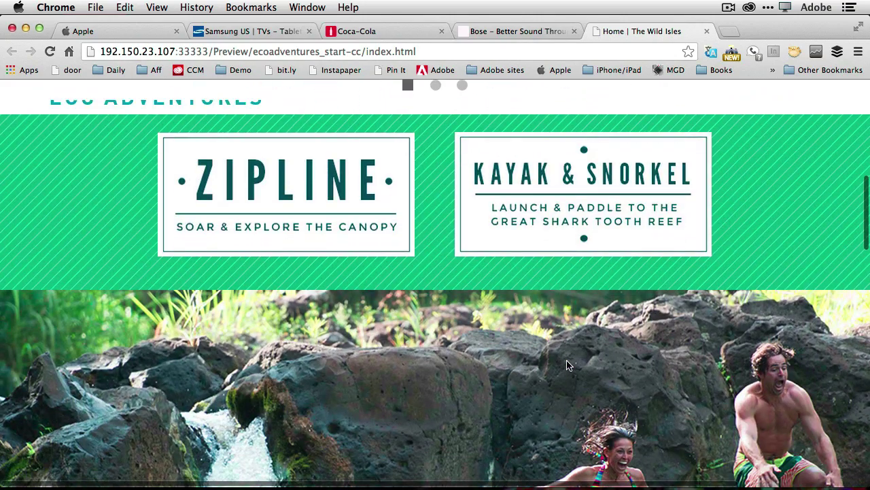
scroll(568, 366, "up", 5)
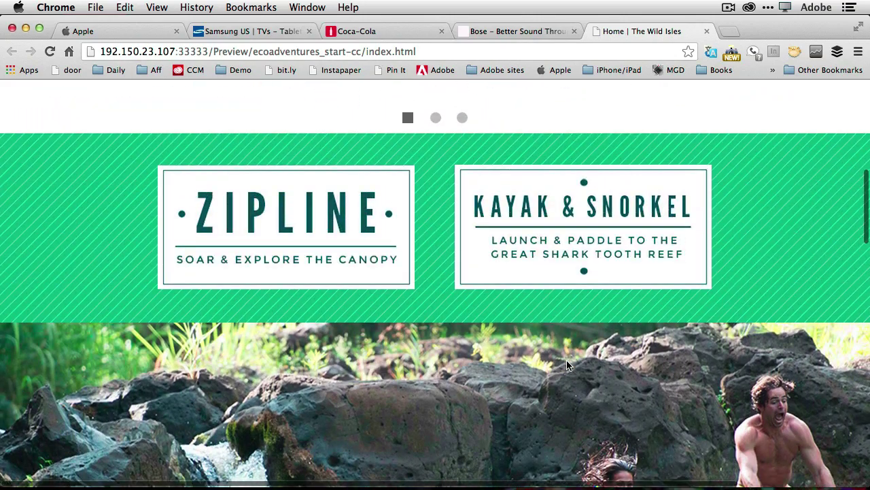
scroll(568, 366, "up", 6)
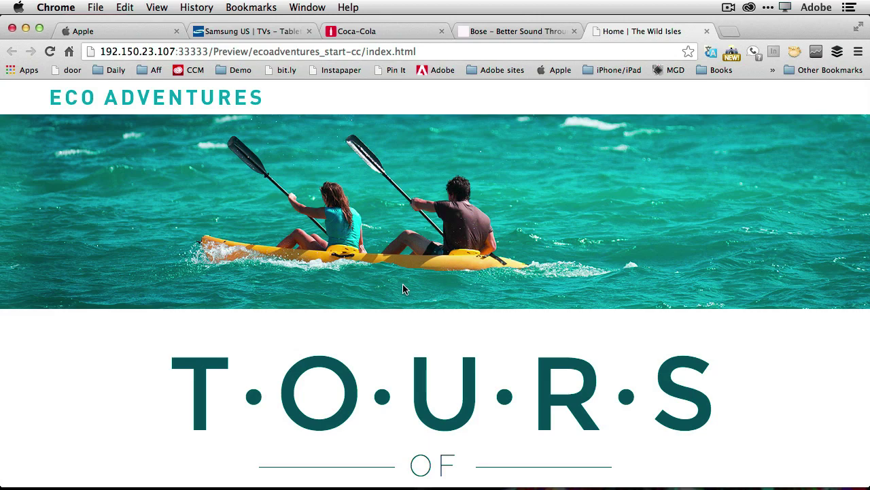
Step: Create a layer named 'slideshow' and move it to the bottom, below Leaves and MainPage
key("super+Tab")
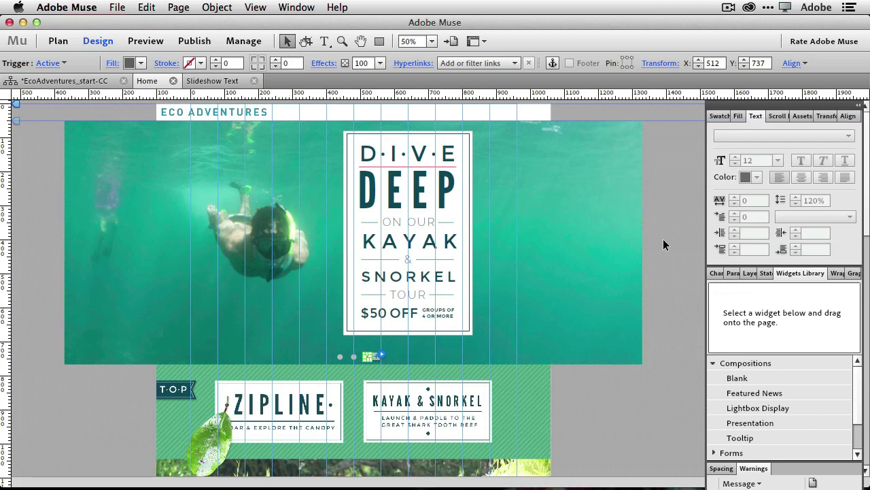
left_click(592, 236)
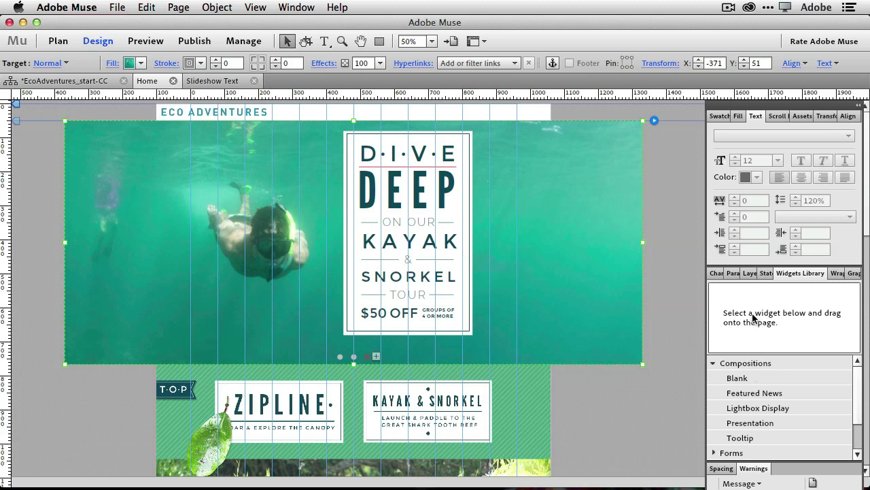
left_click(750, 274)
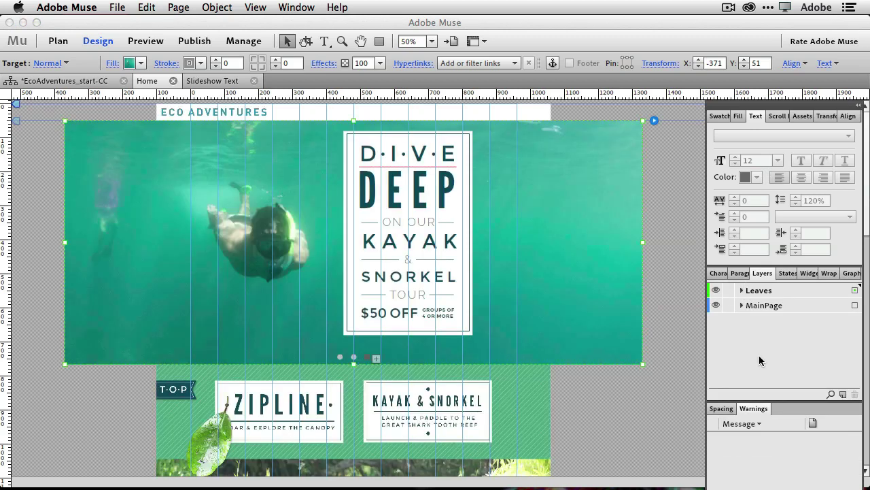
left_click(843, 395)
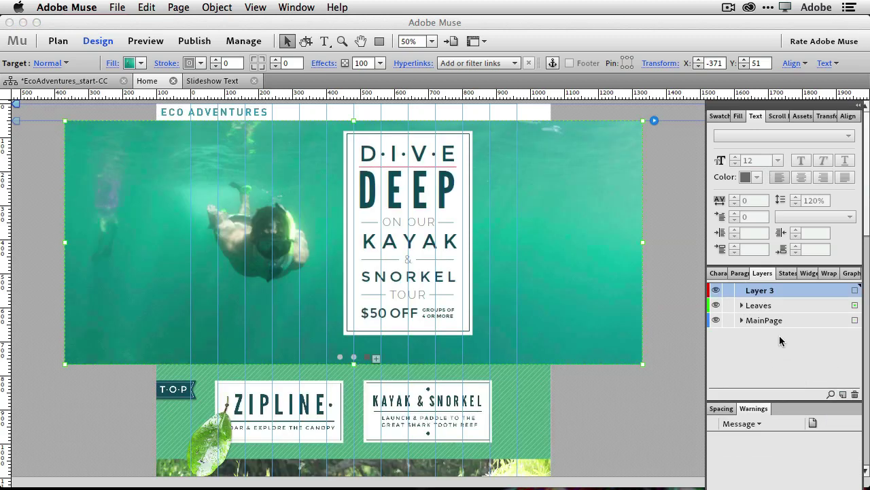
double_click(767, 292)
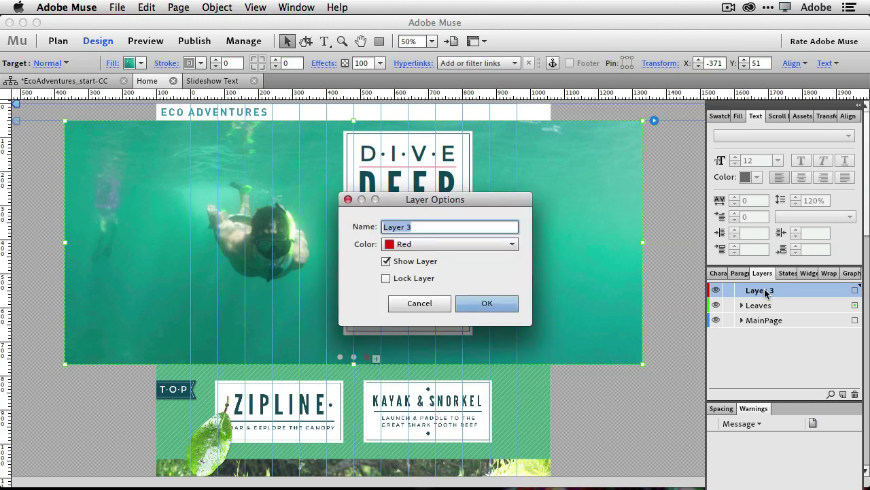
type("slideshow")
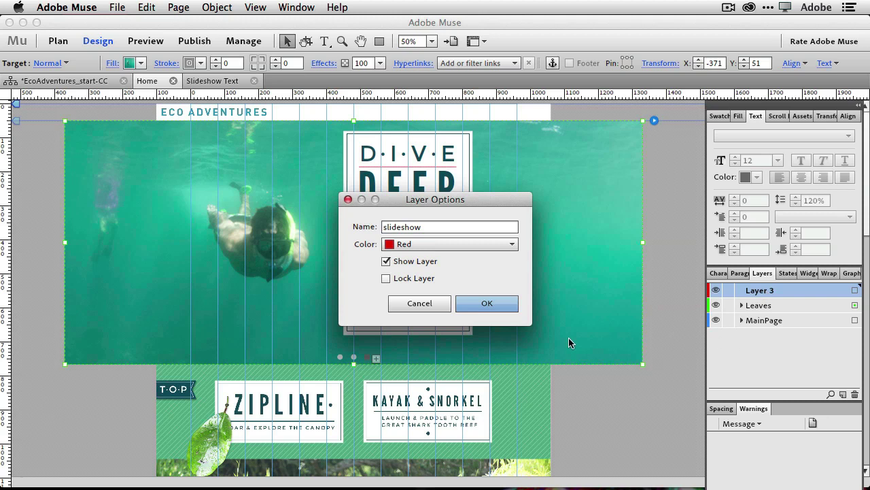
left_click(489, 303)
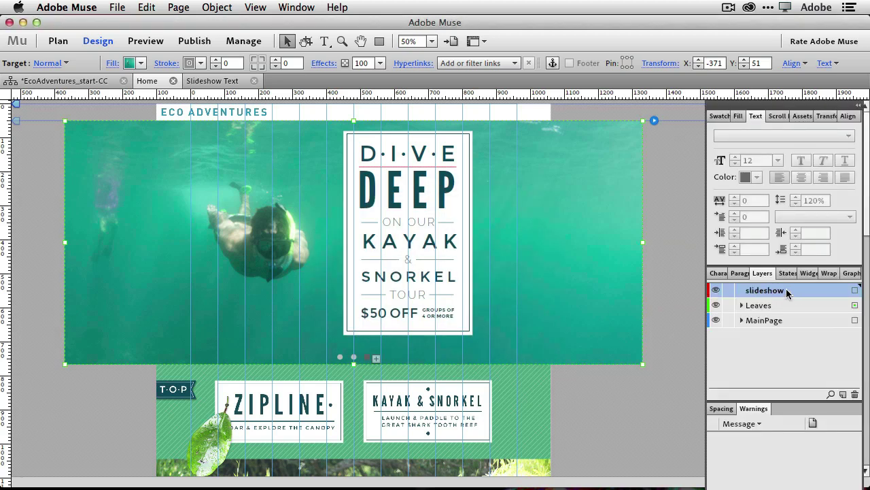
left_click(833, 383)
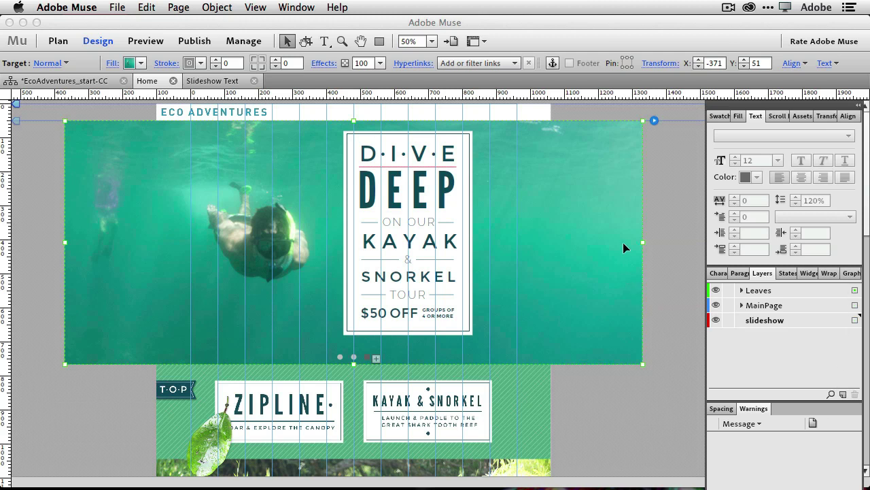
Step: Move the hero slideshow onto the slideshow layer, then toggle that layer's visibility off and on to verify
left_click(855, 290)
left_click(769, 321)
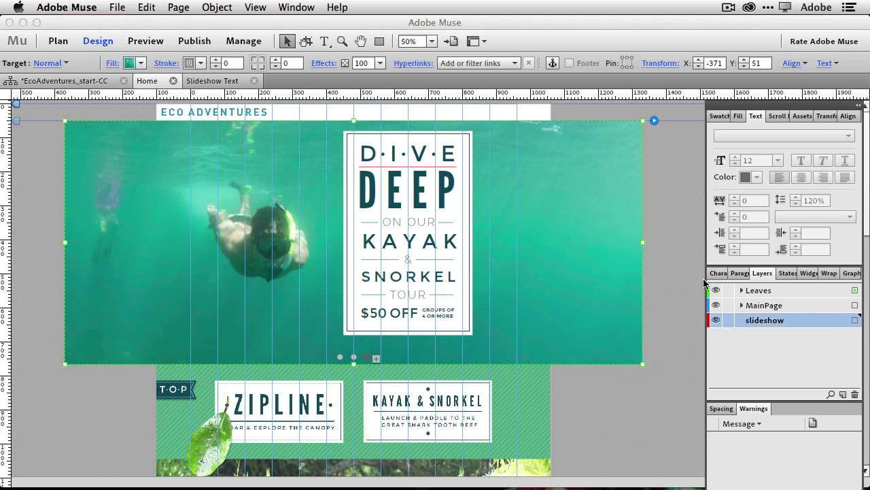
left_click(603, 276)
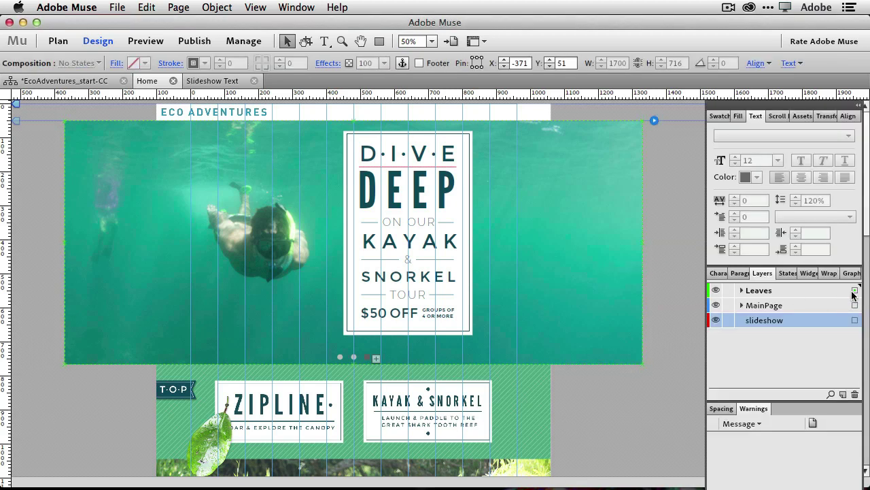
left_click(855, 321)
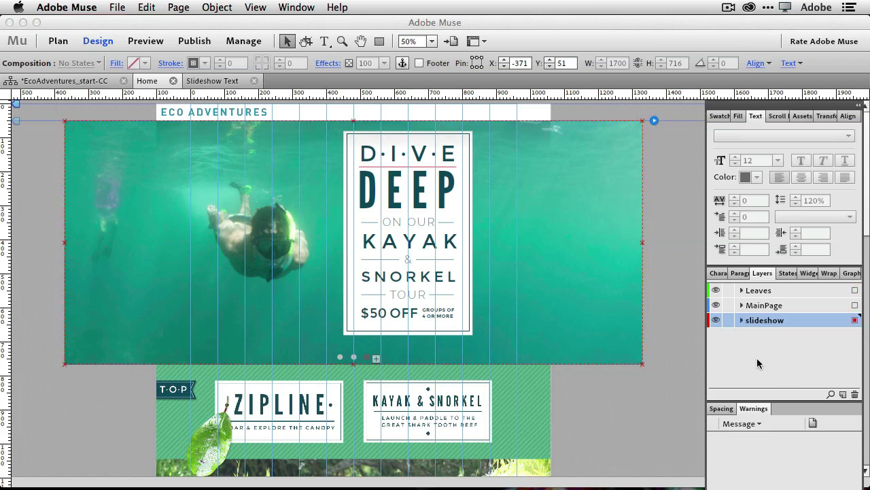
left_click(716, 320)
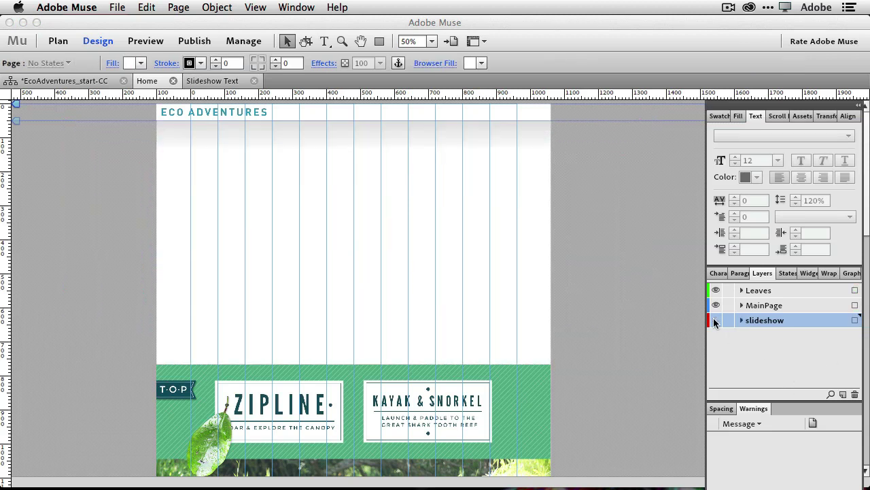
left_click(715, 320)
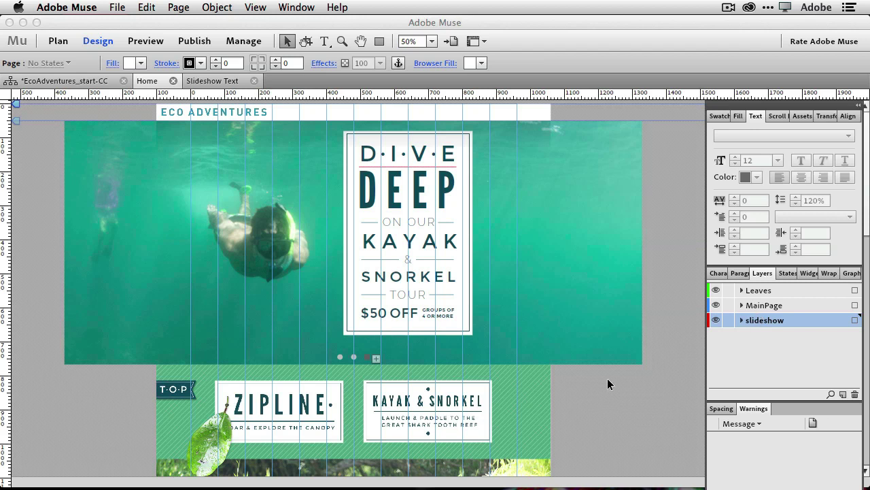
Step: Pin the hero slideshow to the browser's top centre, keeping it at X -371, Y 51
left_click(598, 194)
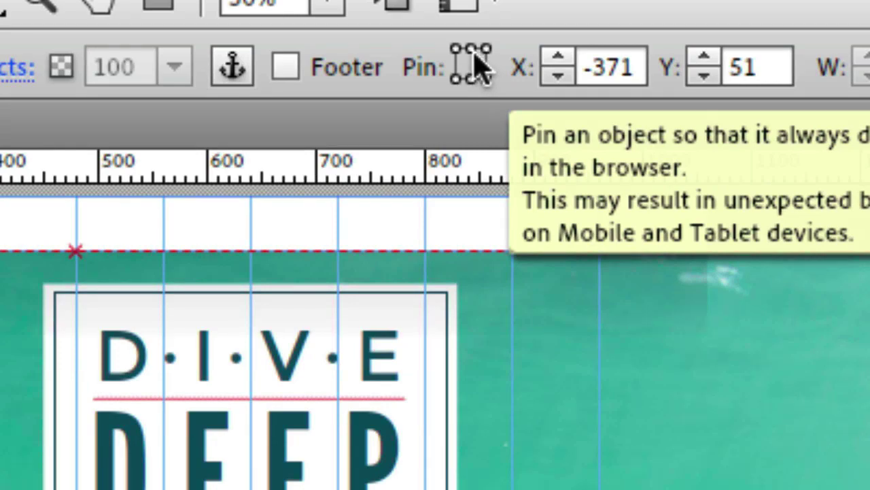
left_click(471, 49)
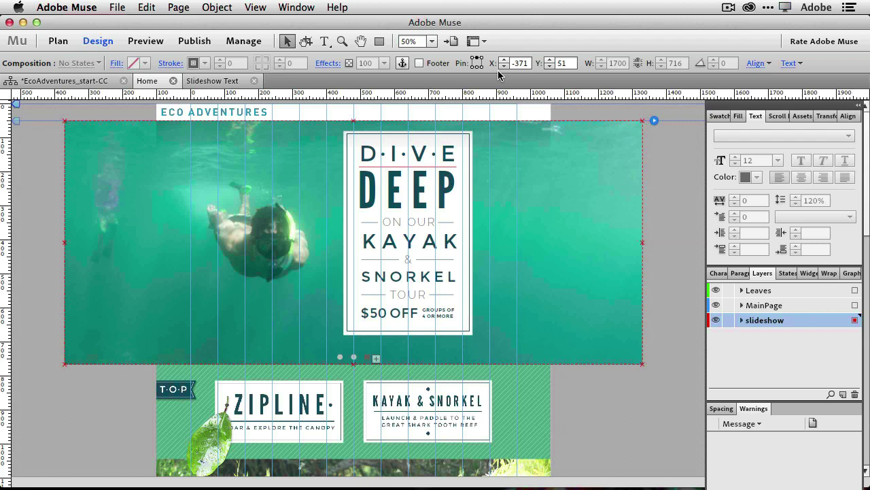
Step: Scroll the Apple home page in Chrome to see its hero as a reference, then return to Muse
key("super+Tab")
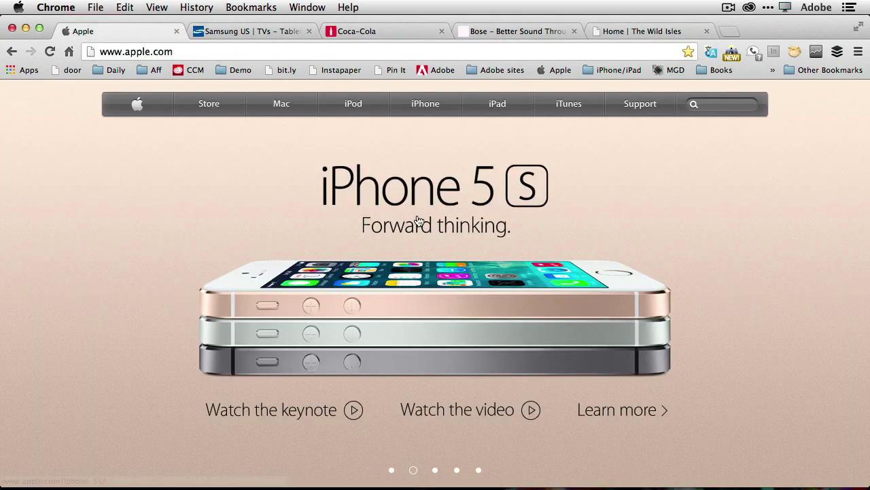
scroll(420, 221, "down", 3)
scroll(422, 218, "up", 3)
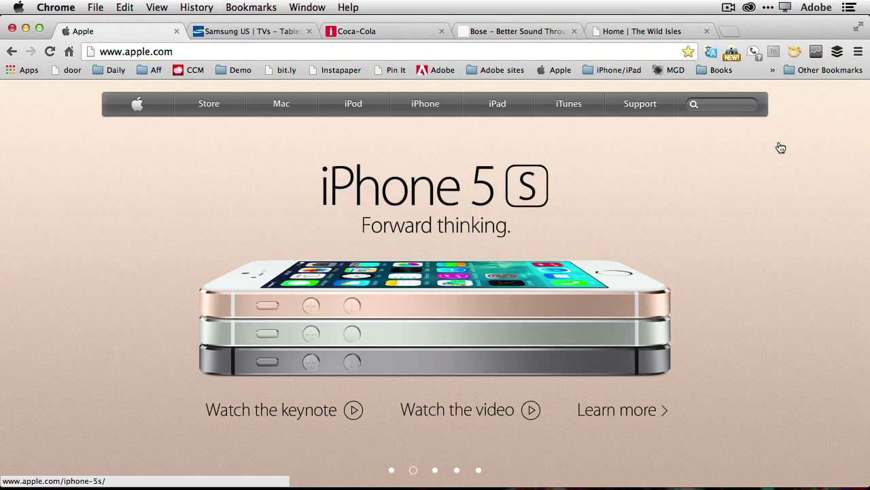
key("super+Tab")
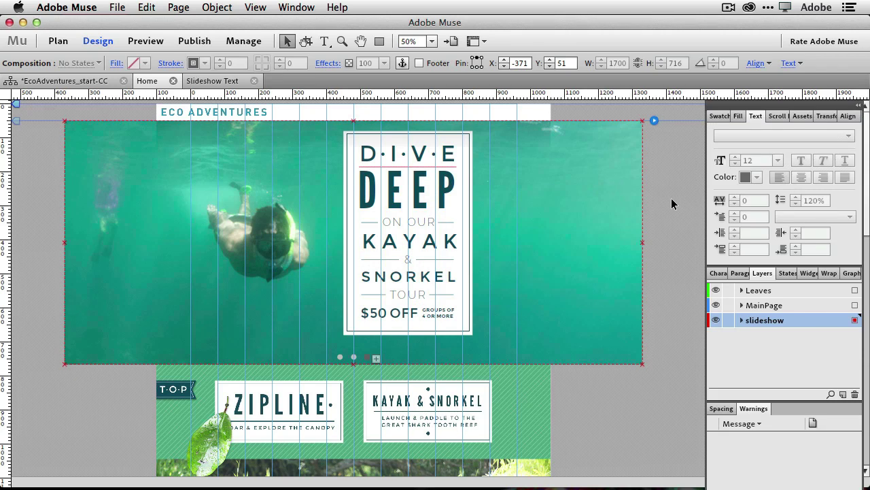
Step: Preview the Home page in Chrome and scroll down and up to test the pinned slideshow
left_click(117, 7)
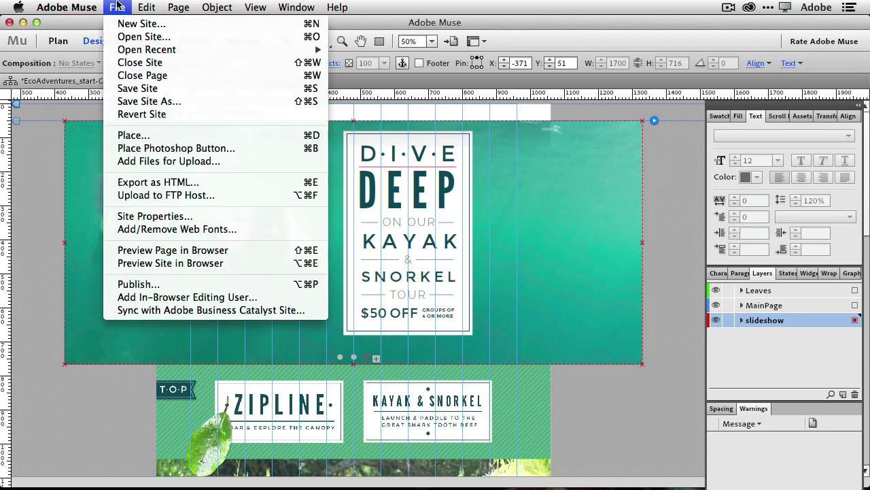
left_click(170, 250)
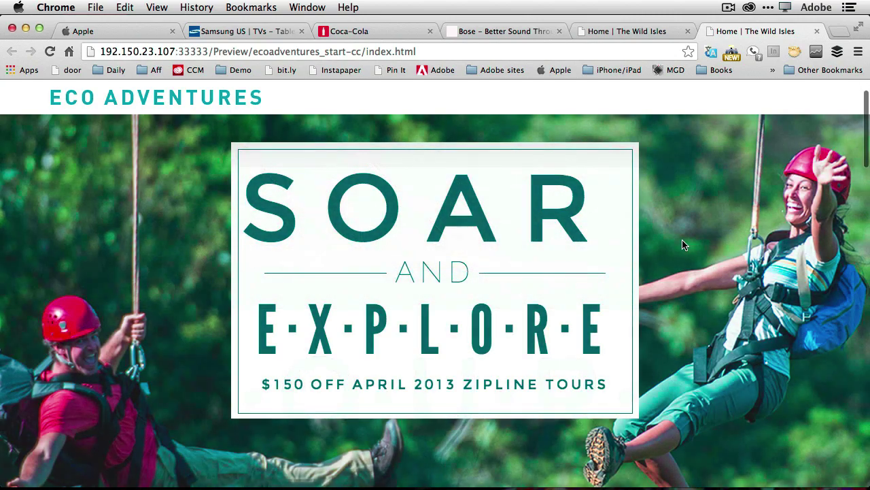
scroll(683, 245, "down", 5)
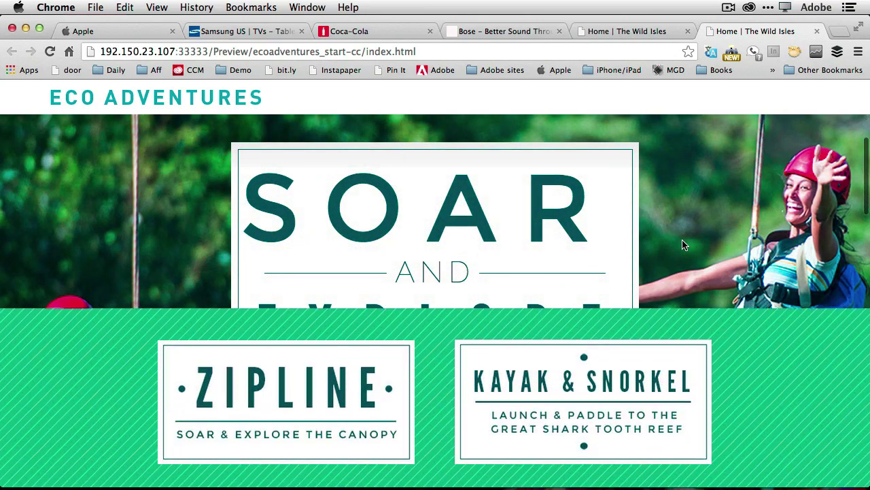
scroll(684, 245, "down", 6)
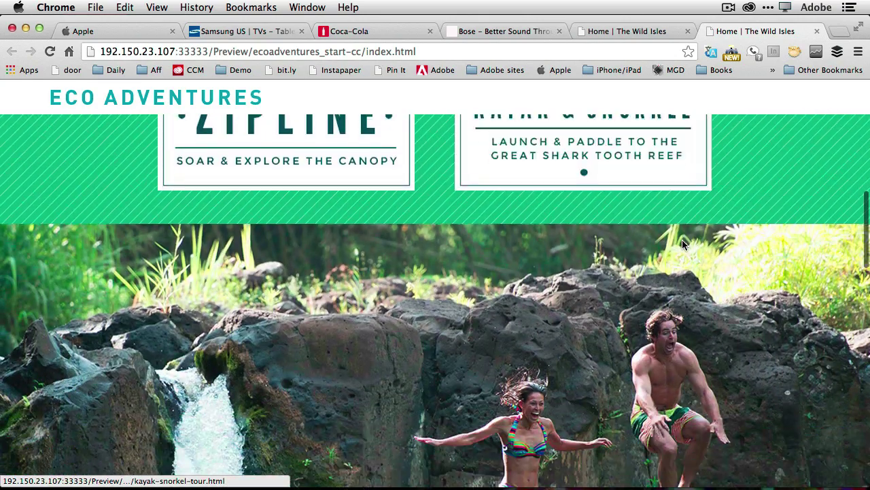
scroll(683, 244, "down", 4)
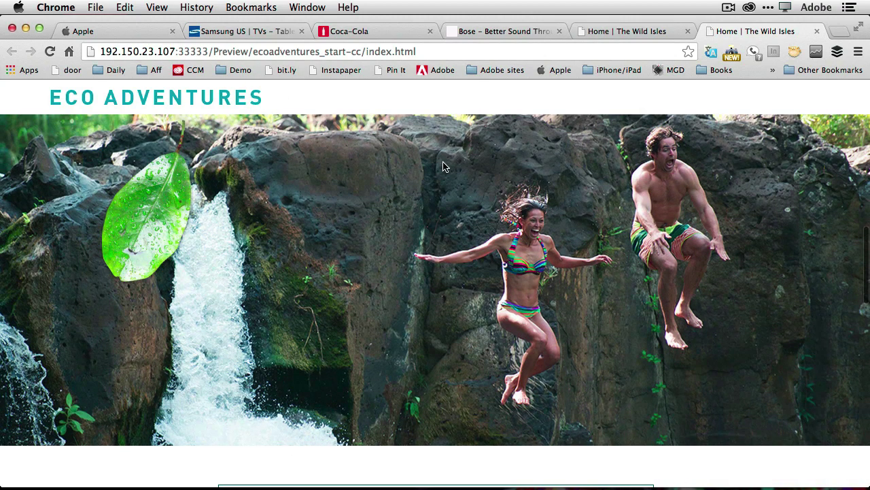
scroll(441, 167, "down", 3)
scroll(443, 167, "down", 2)
scroll(443, 166, "up", 6)
scroll(443, 164, "up", 8)
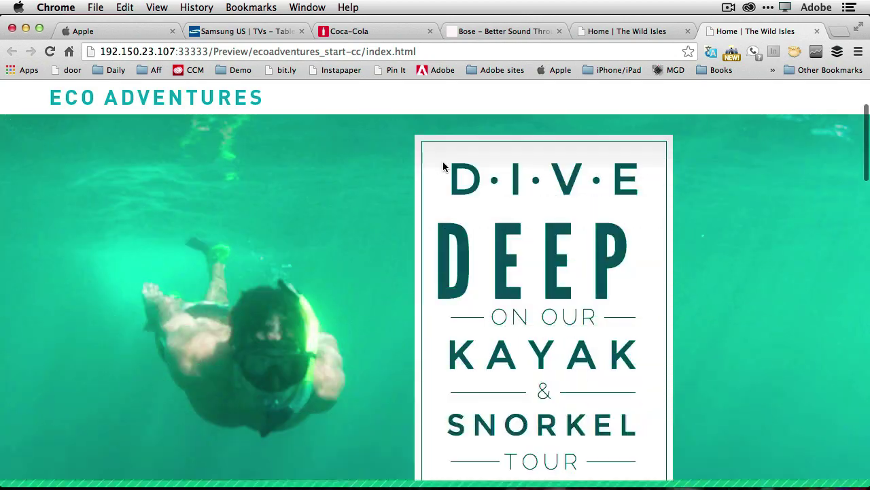